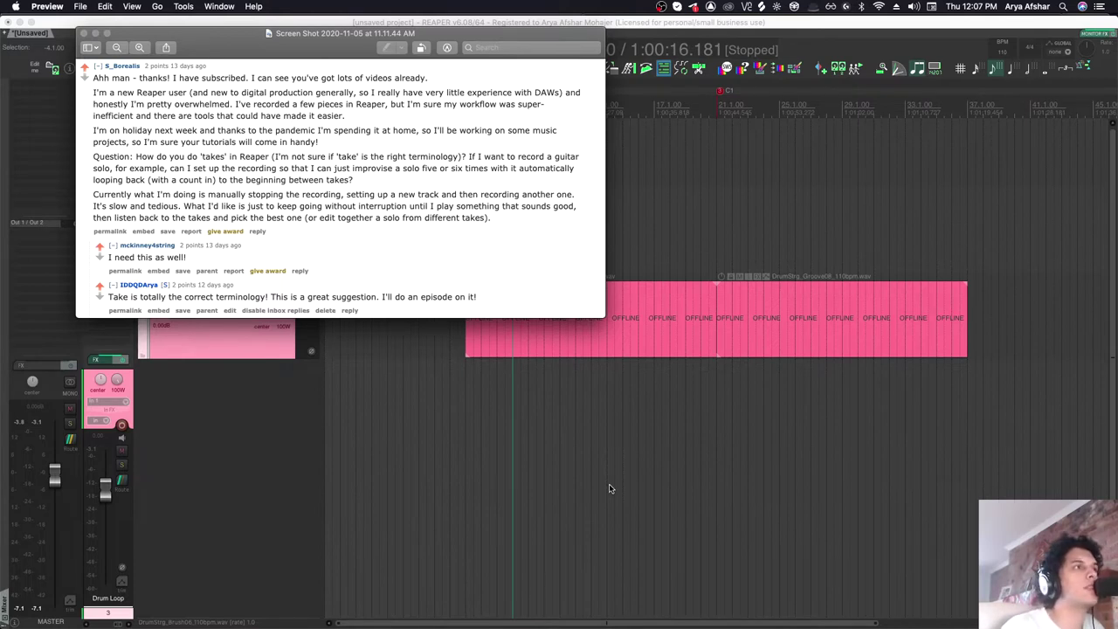
Switch to REAPER and set a time selection from 5.1.00 to 21.1.00.
click(611, 489)
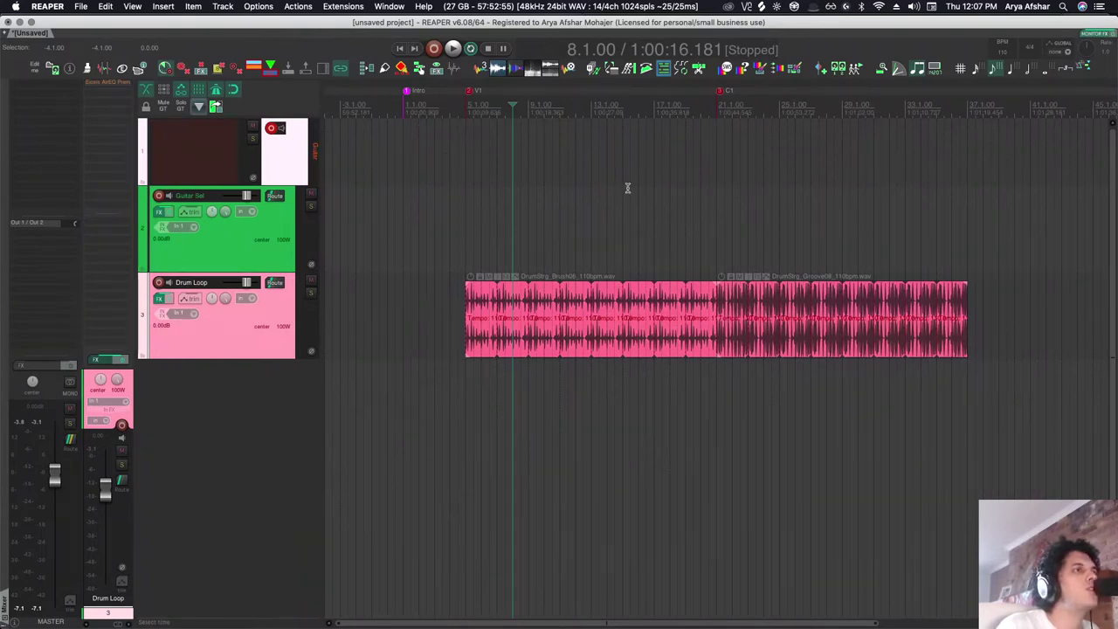
drag(464, 142, 748, 192)
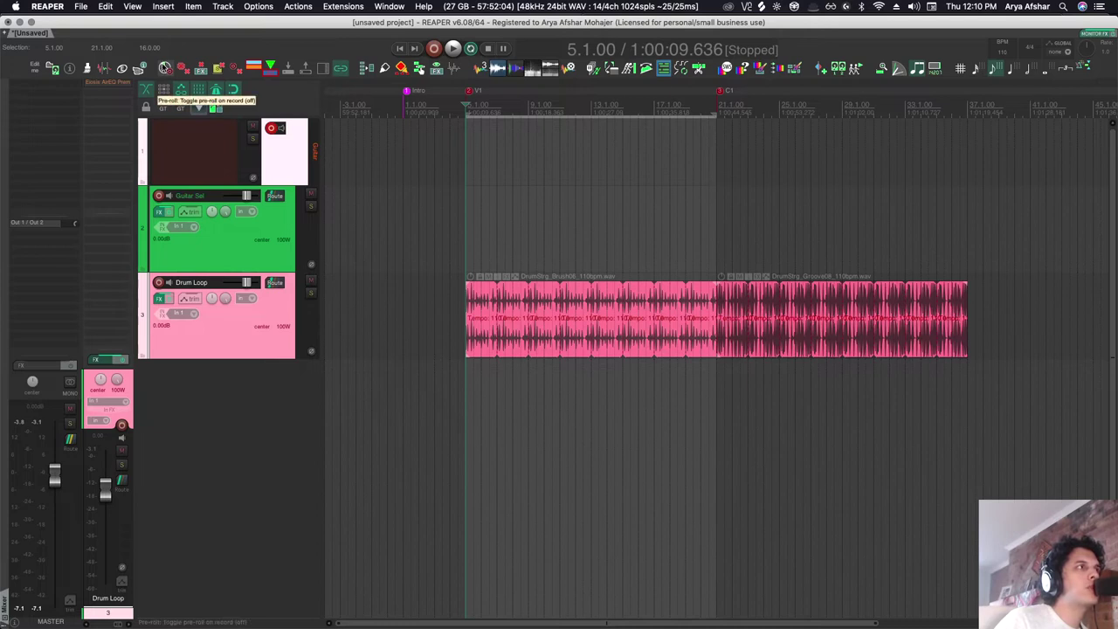
Enable pre-roll on record and test it by briefly starting and stopping a recording.
click(165, 68)
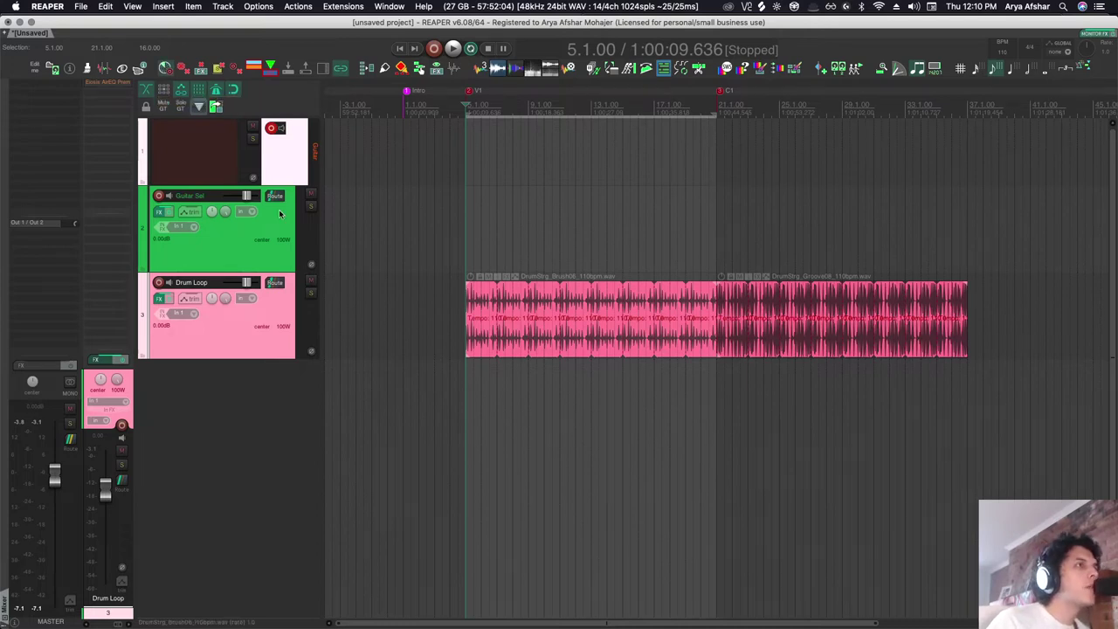
click(433, 48)
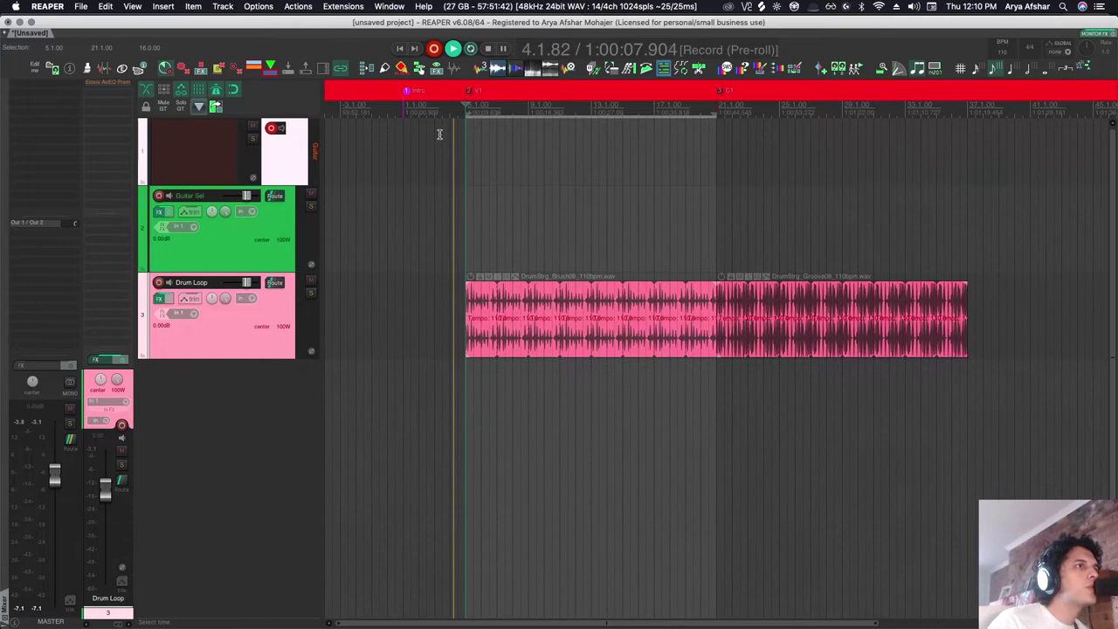
key(space)
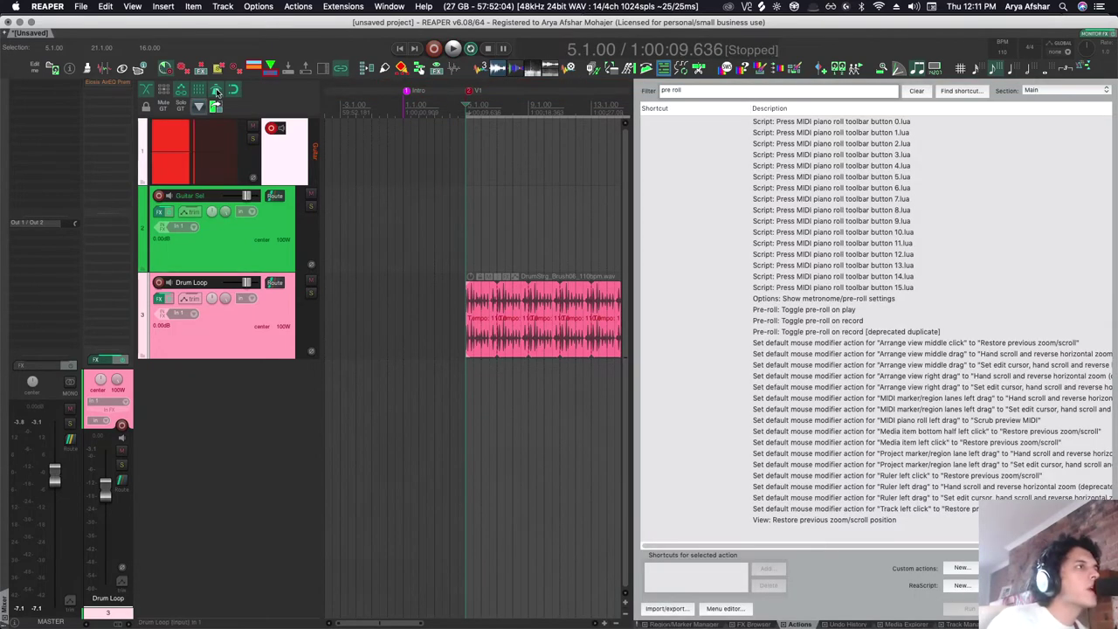
Review the pre-roll options in the metronome and pre-roll settings, and close the settings.
right_click(216, 92)
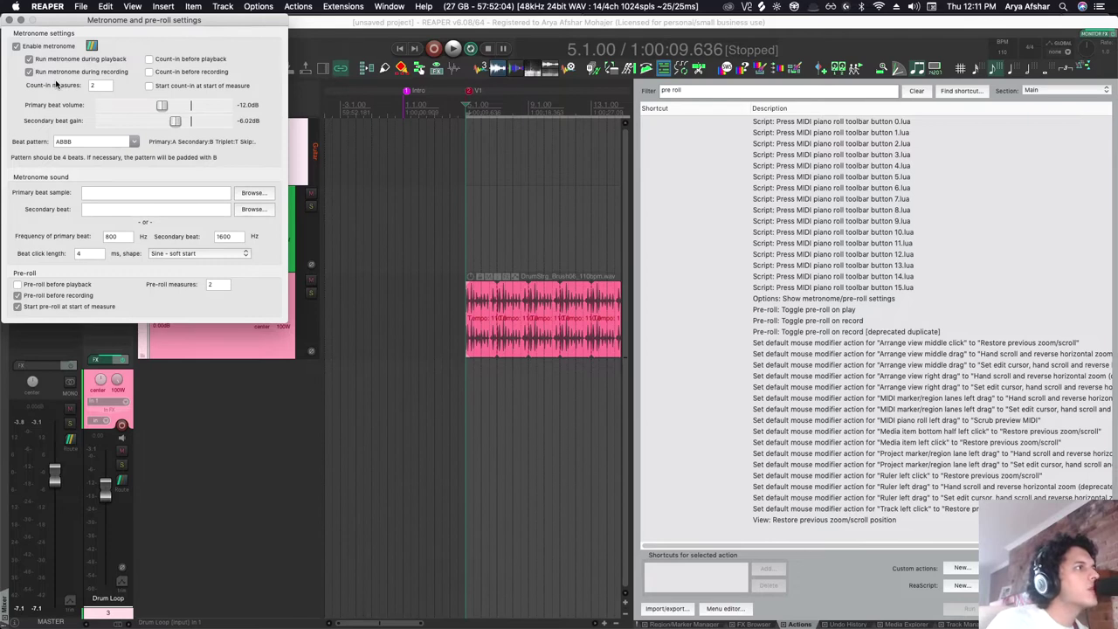
click(9, 20)
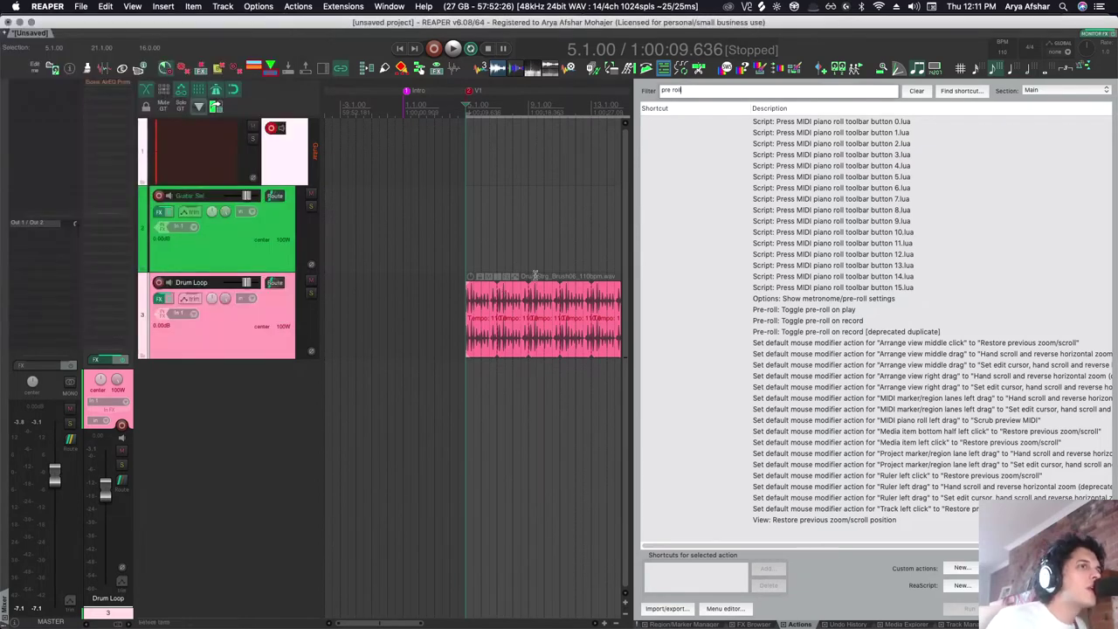
Clear the action list filter and locate the Transport: Record action.
click(916, 91)
scroll(873, 305, down, 4)
click(686, 484)
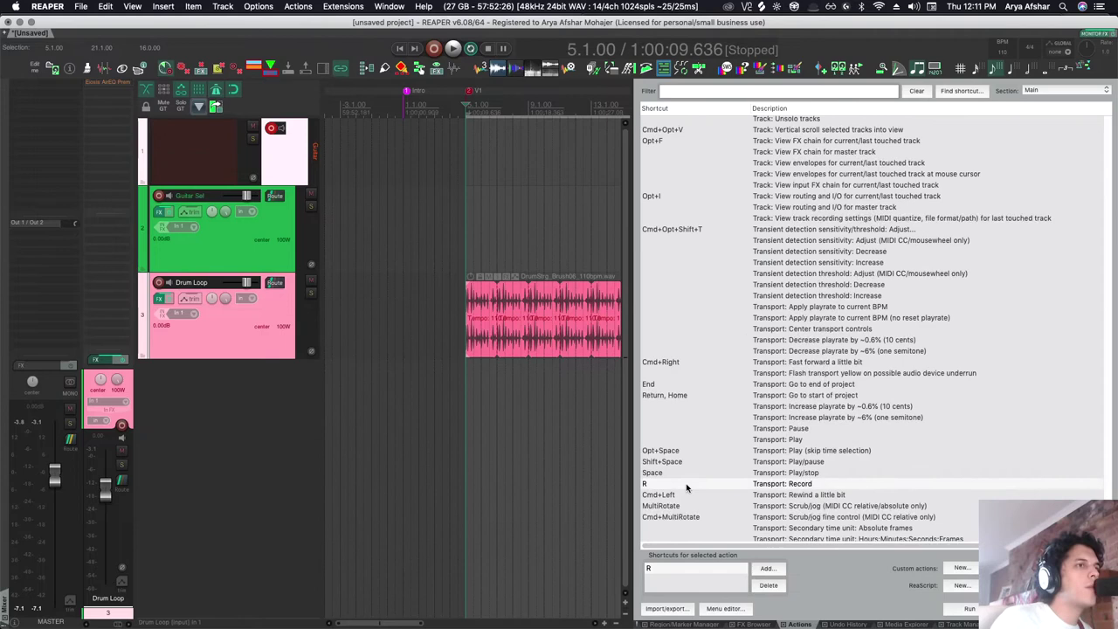
Find the action assigned to NumPad 3 and open the Wait & Record custom action for editing.
click(954, 92)
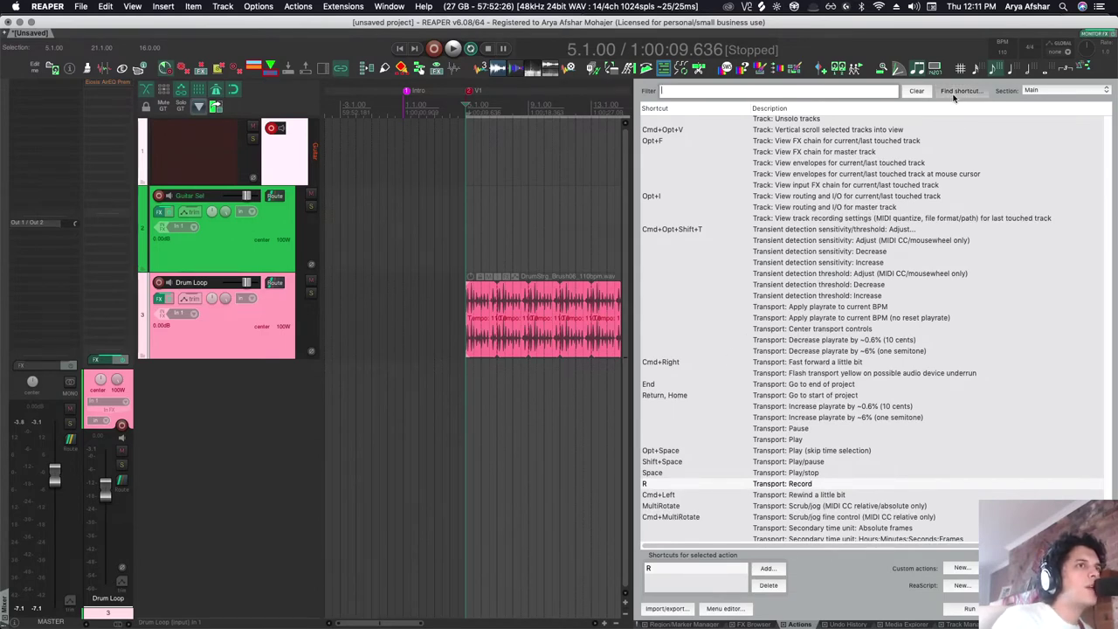
key(KP_3)
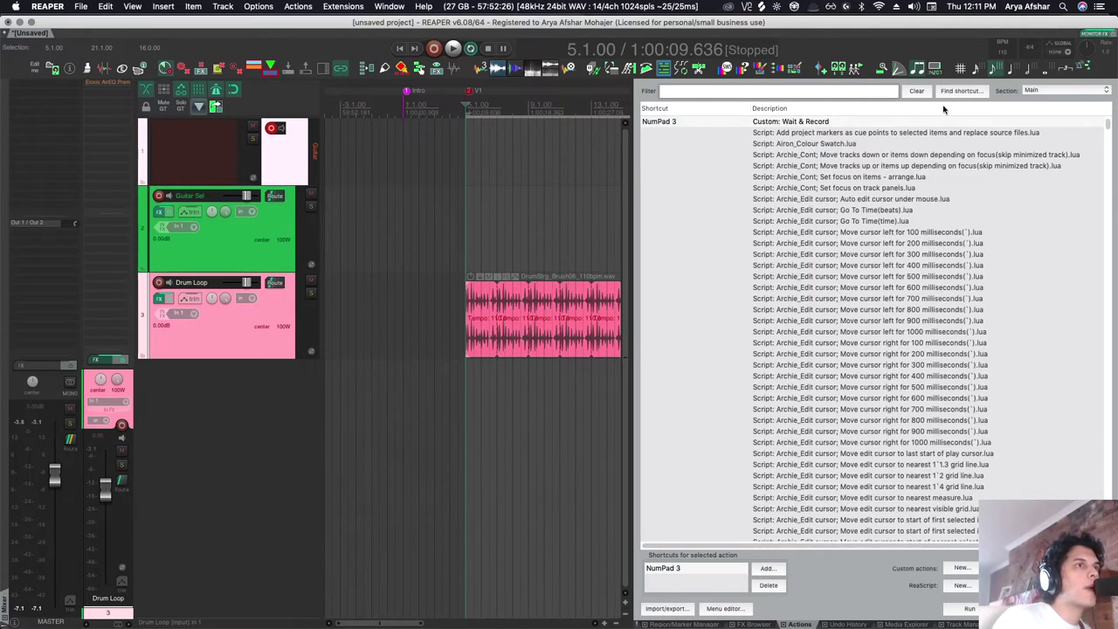
right_click(797, 123)
click(802, 128)
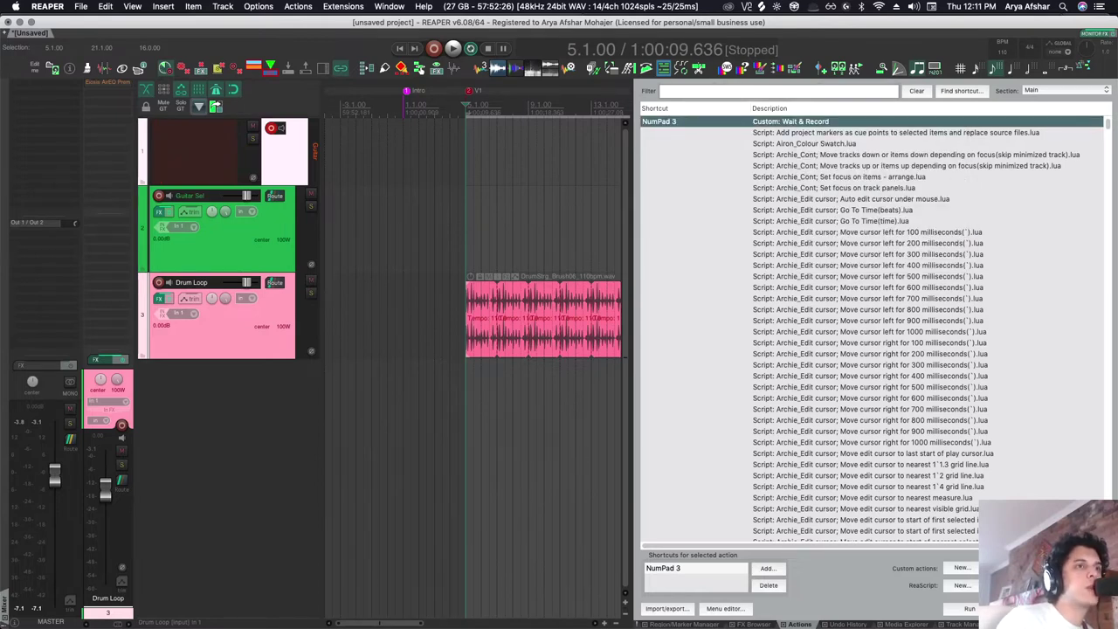
click(997, 568)
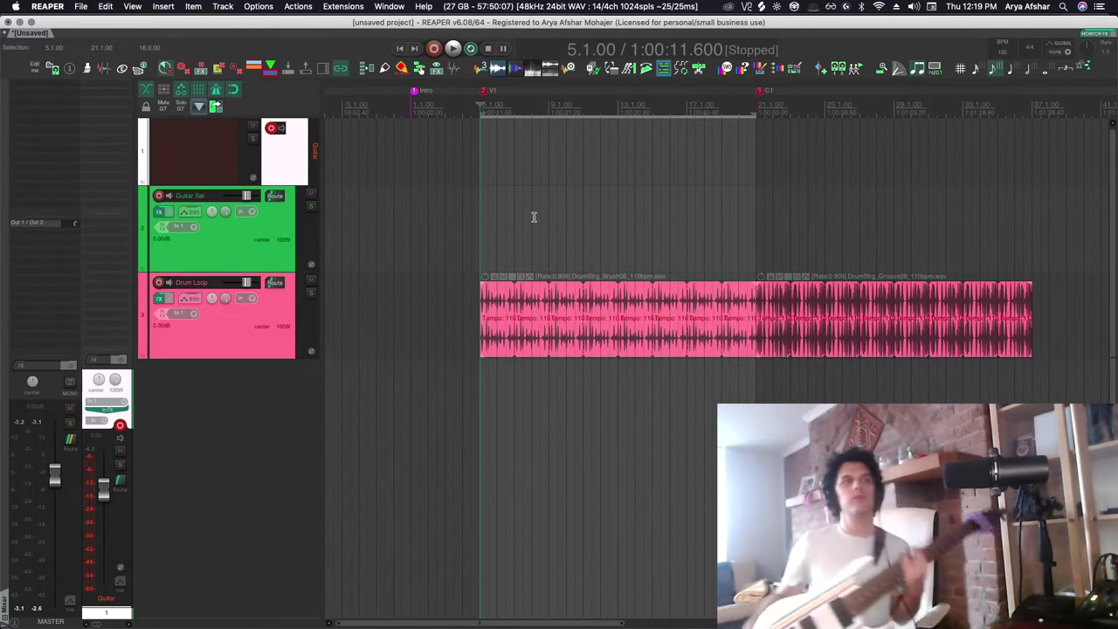
Loop-record several guitar takes on the Guitar track over the time selection from 5.1.00 to 21.1.00.
key(super+r)
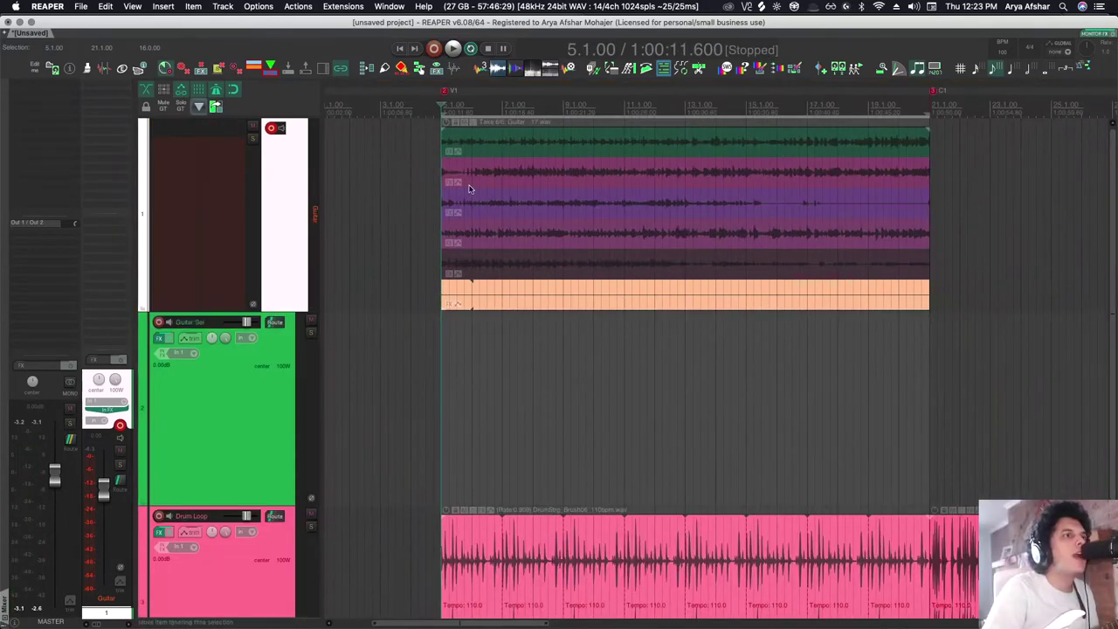
scroll(567, 149, down, 1)
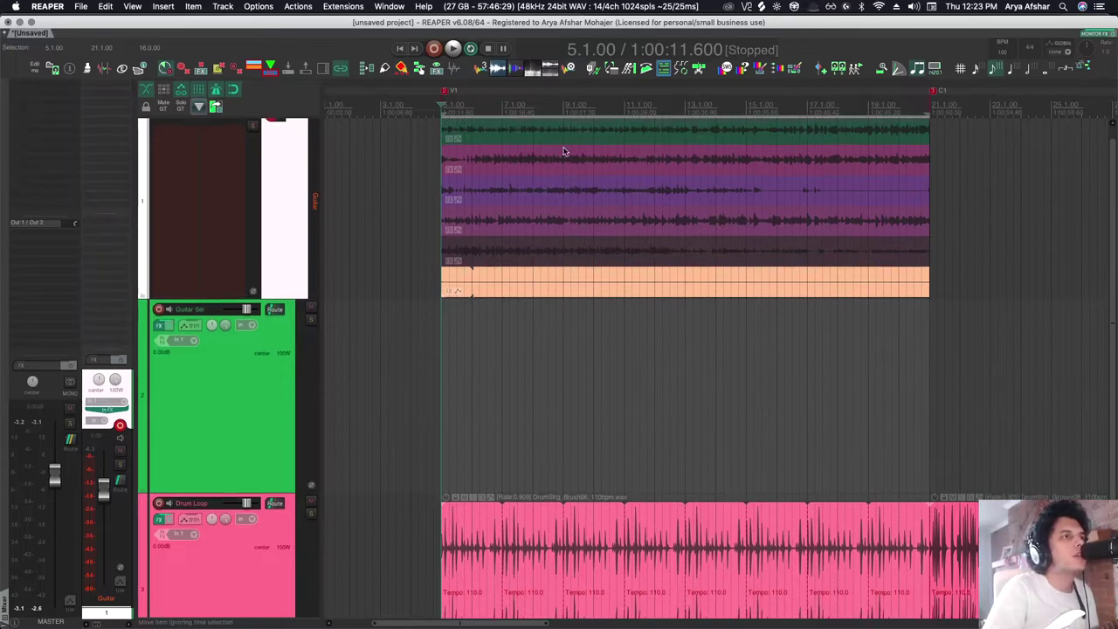
scroll(564, 150, up, 6)
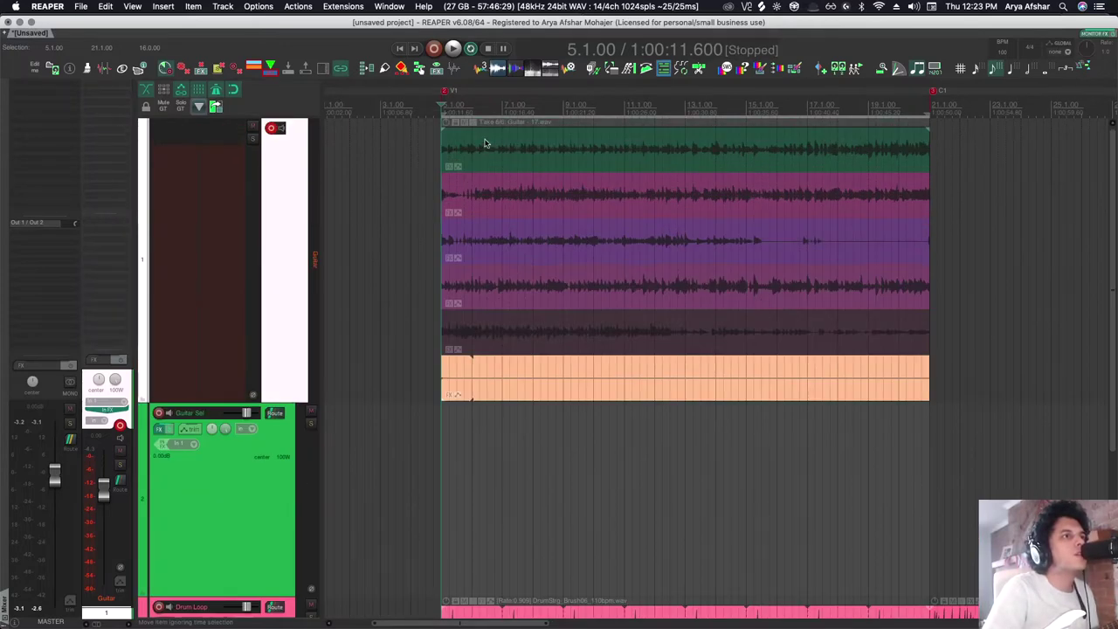
Activate the empty last take of the Guitar item and delete it.
click(451, 377)
click(480, 421)
click(461, 389)
right_click(694, 376)
mouse_move(723, 258)
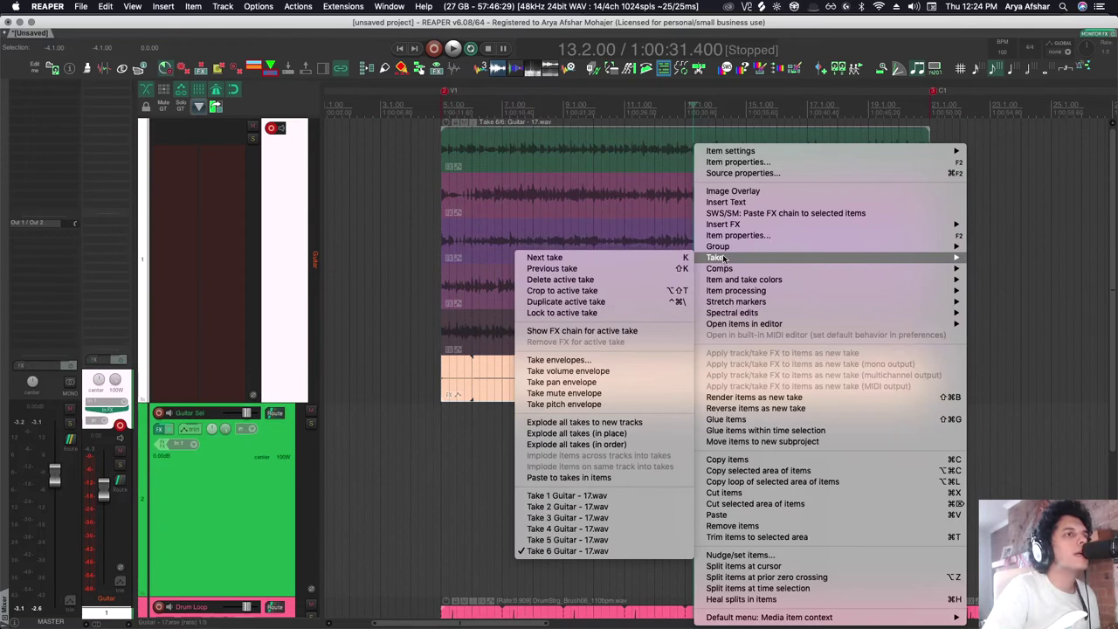
click(605, 278)
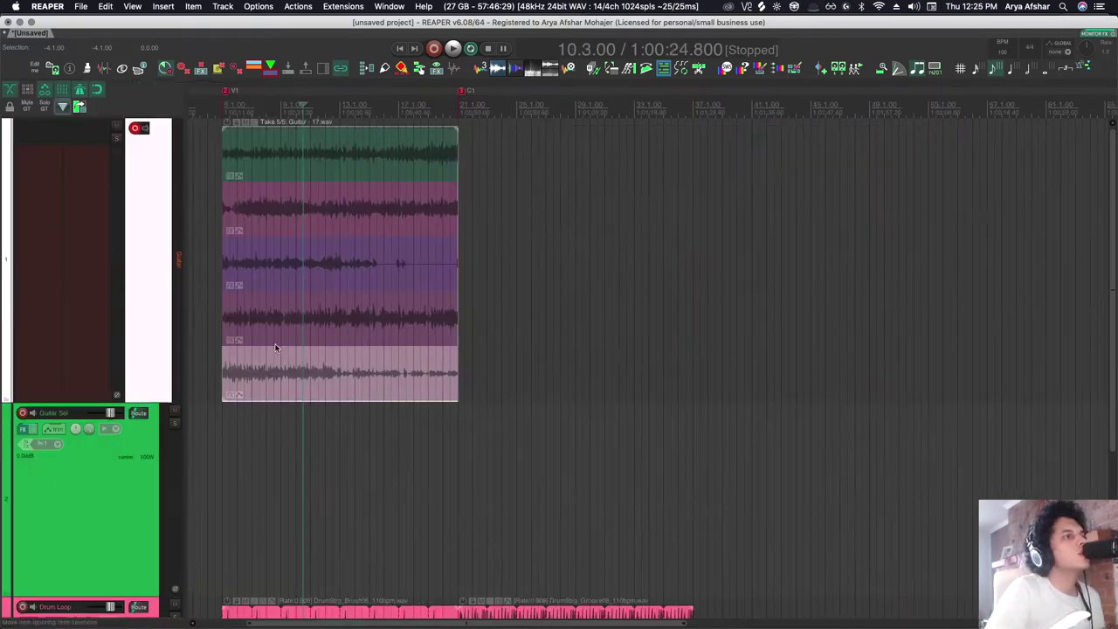
scroll(289, 349, left, 1)
scroll(289, 350, up, 3)
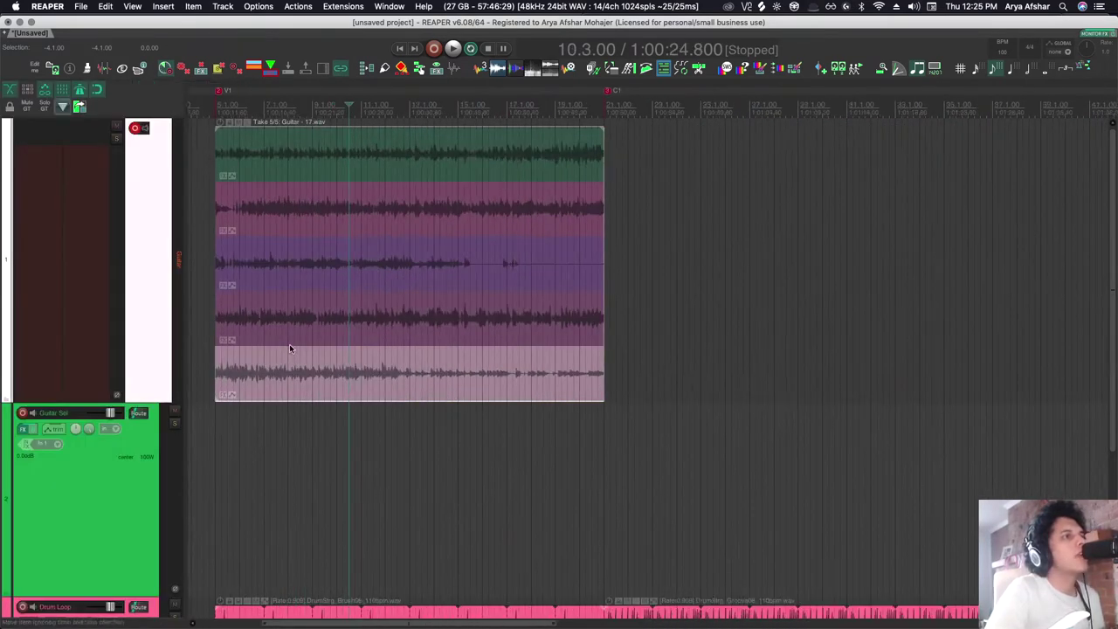
Switch the Guitar item's active take between the first and second takes, ending on the first.
scroll(289, 349, left, 3)
scroll(354, 345, right, 2)
click(355, 166)
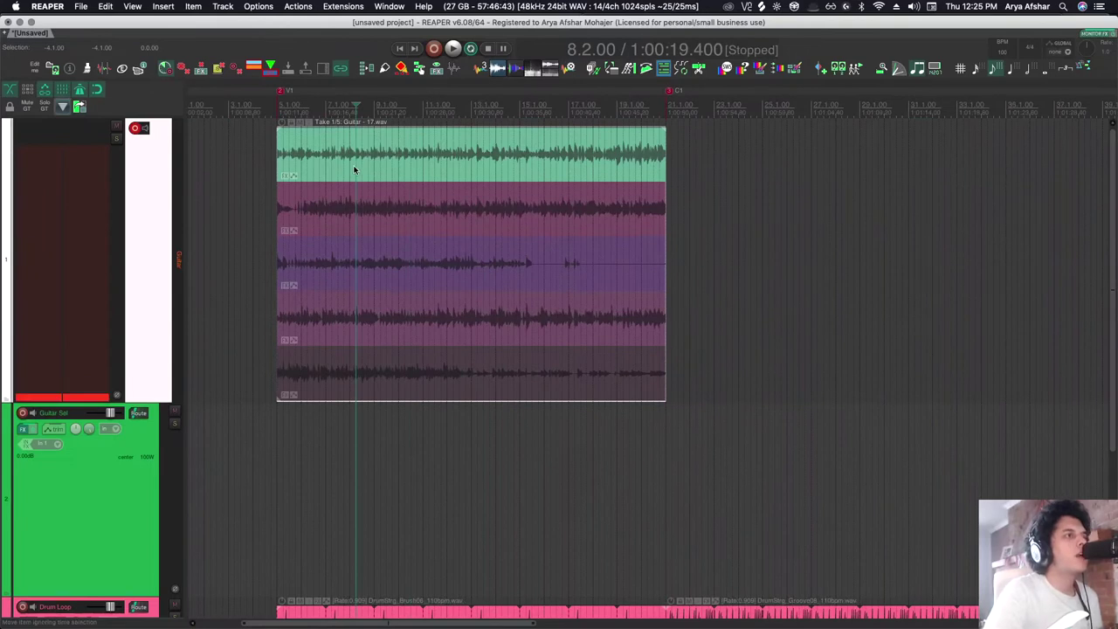
click(376, 222)
shift+double_click(375, 154)
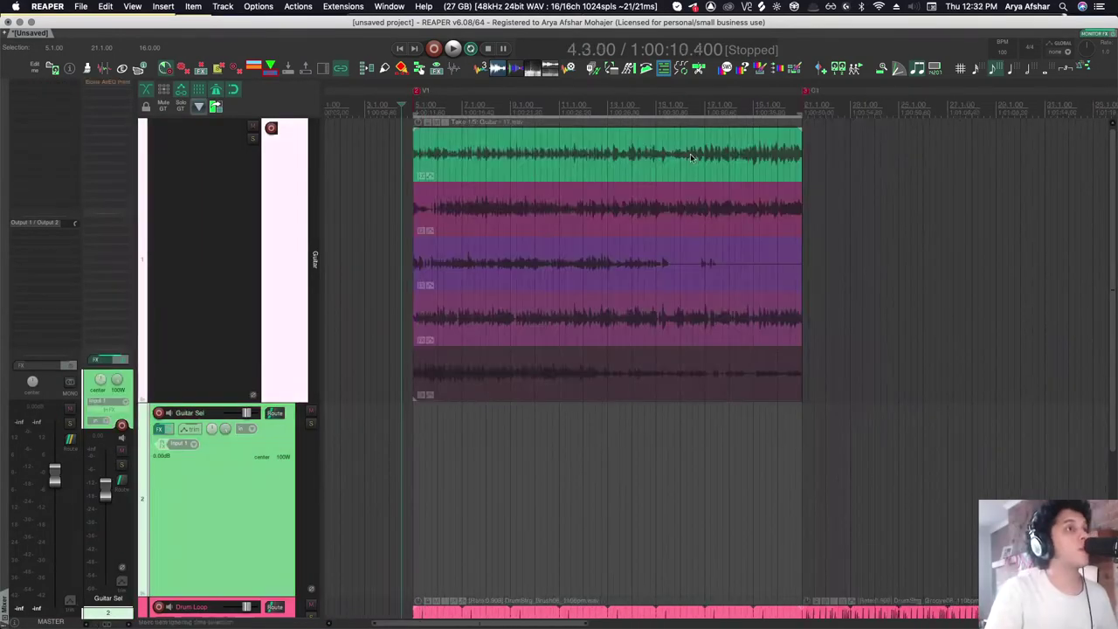
scroll(629, 171, down, 3)
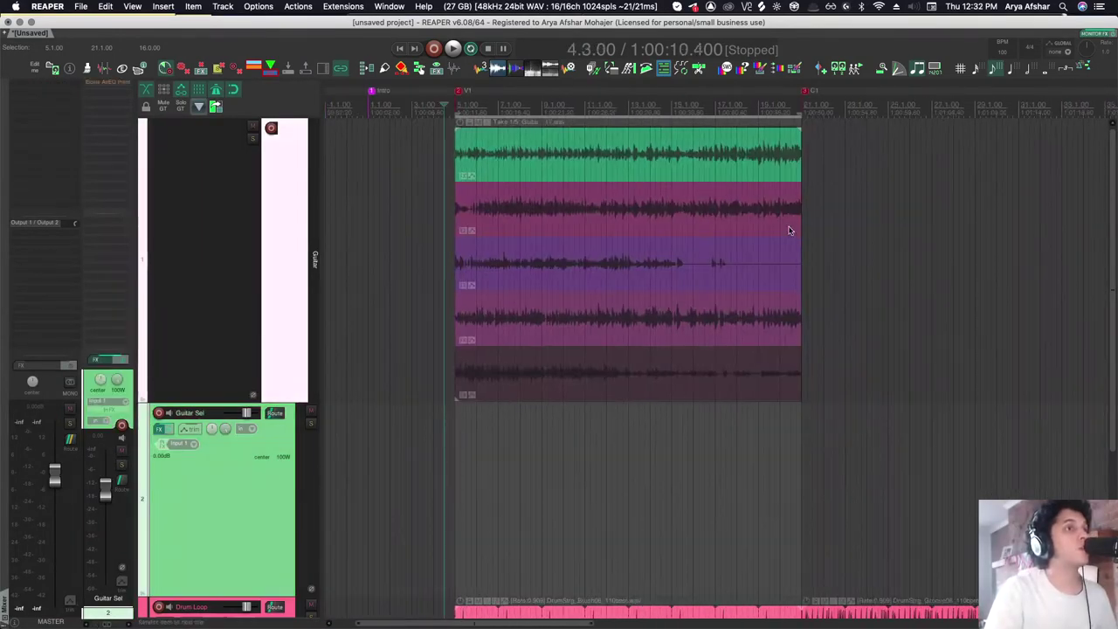
drag(630, 171, 758, 175)
scroll(758, 175, down, 5)
scroll(562, 206, left, 2)
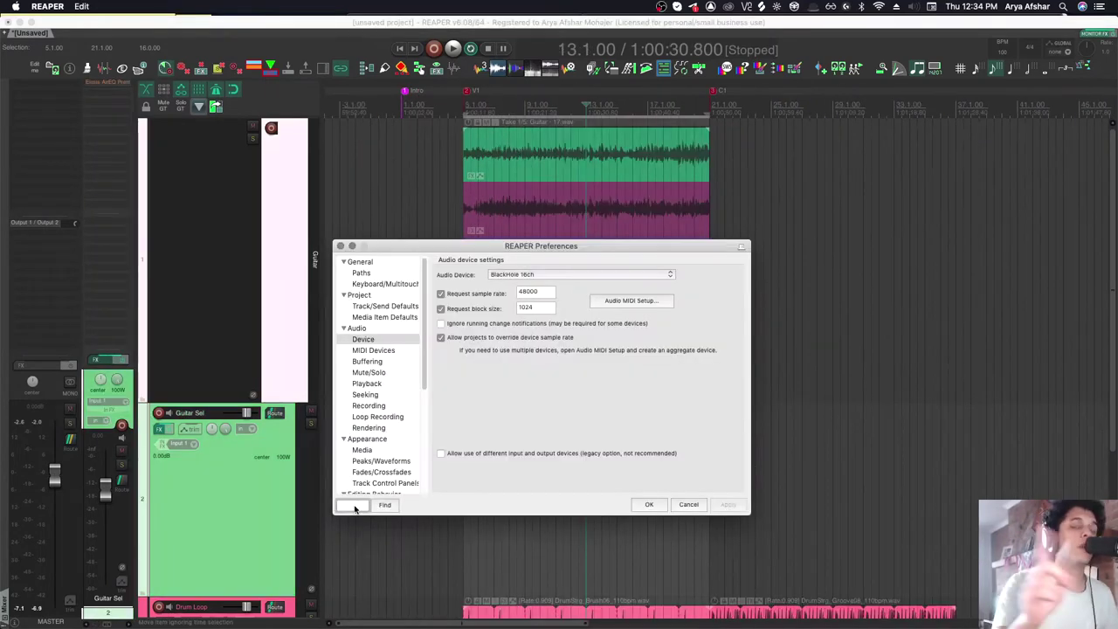
Search the preferences for "recording" to reach the Loop Recording settings, review them and accept the preferences.
text(ing)
key(Return)
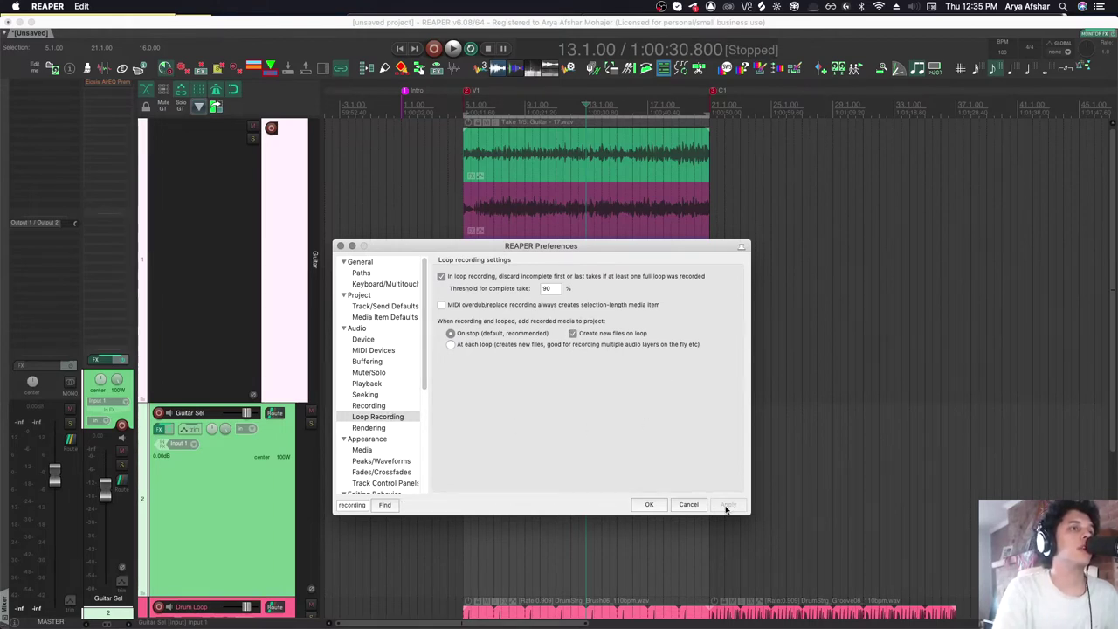
click(649, 503)
Select the Guitar item to check its source file in Finder's REAPER Media folder, and close the Finder window.
click(541, 160)
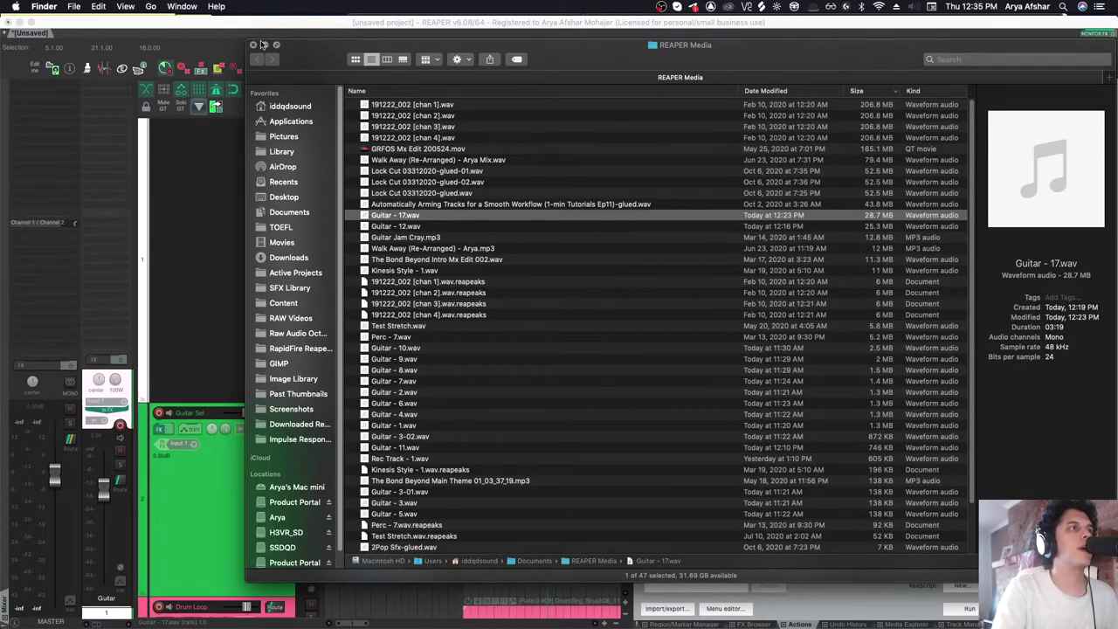
click(241, 68)
Loop-record new takes on the Guitar track over the time selection from 25.1.00 to 29.1.00.
scroll(495, 236, right, 5)
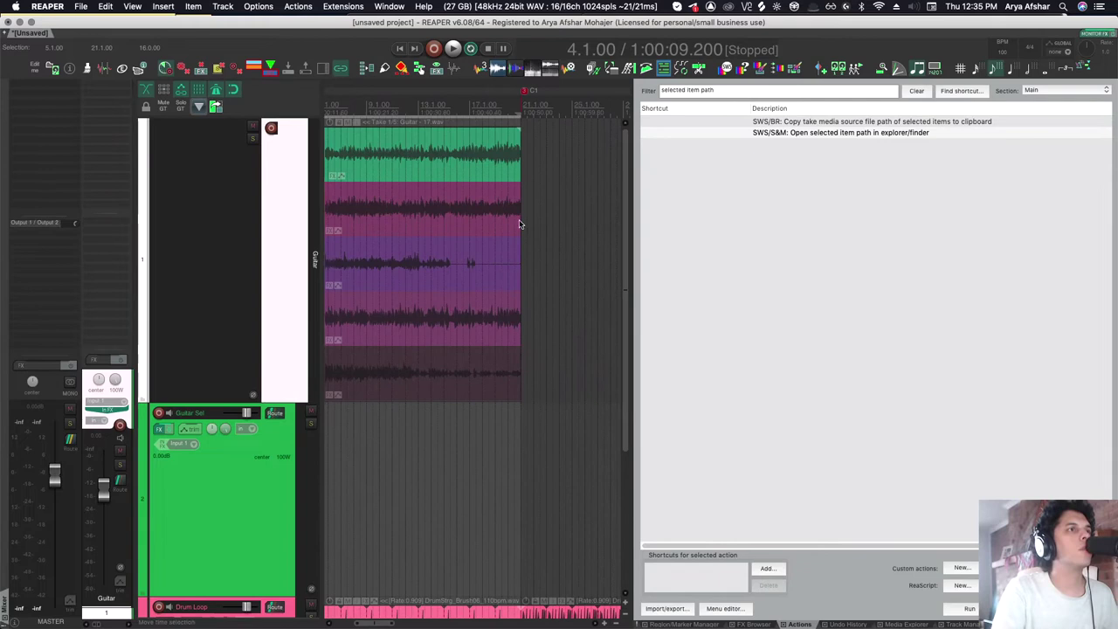
click(540, 163)
key(super+r)
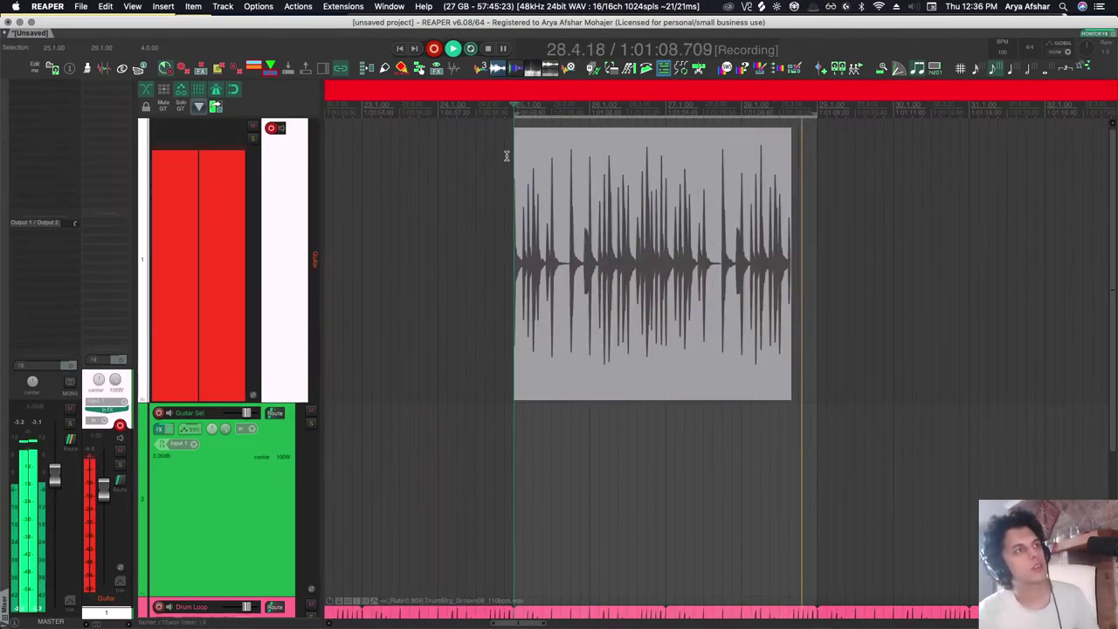
key(space)
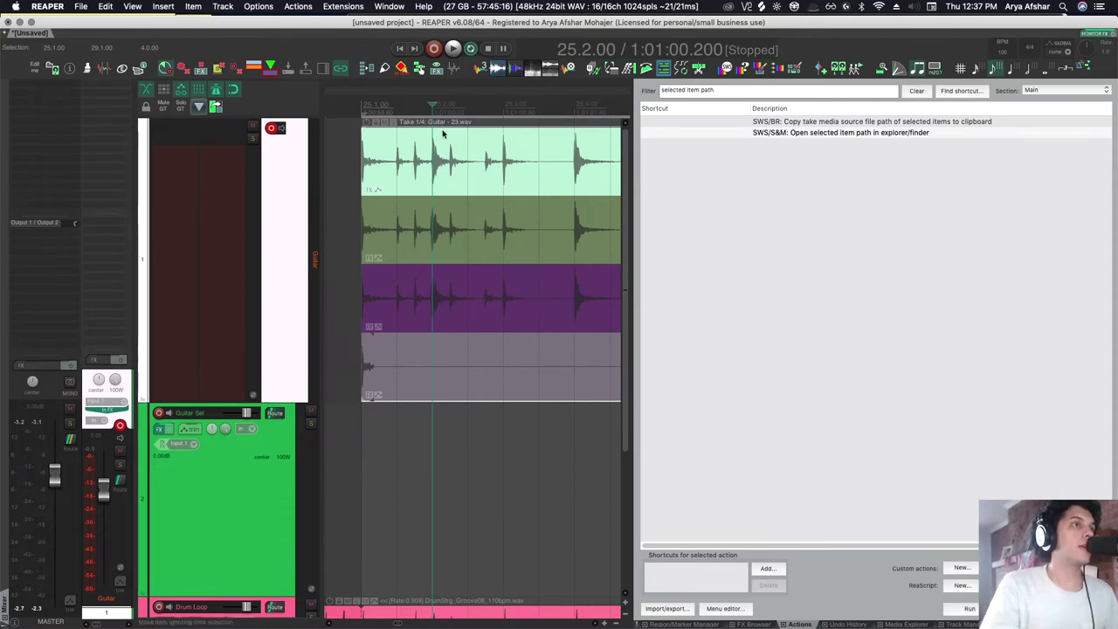
Cycle through the takes of the newly recorded Guitar item, ending on the fourth take.
key(t)
key(t)
key(t)
key(t)
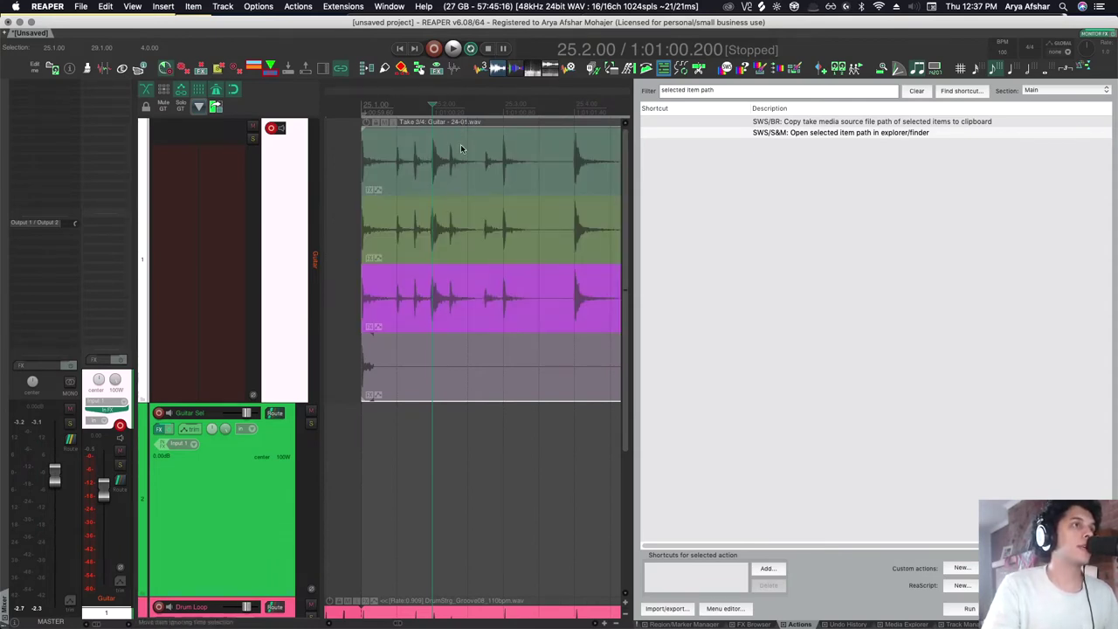
key(t)
key(t)
key(t)
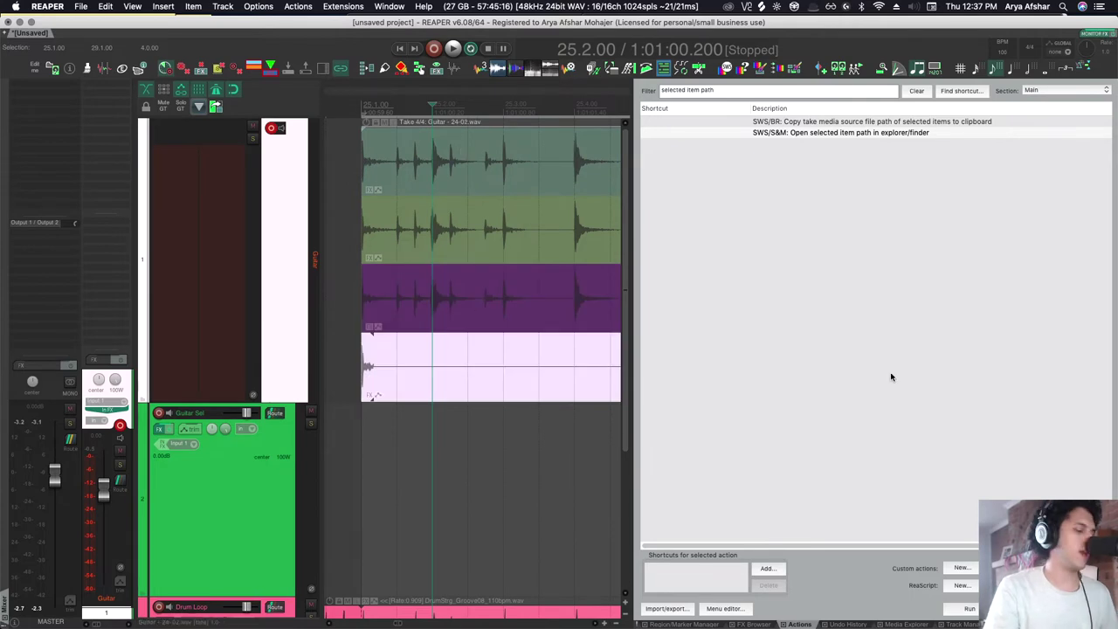
Inspect the new takes' audio files in Finder's REAPER Media folder, and return to REAPER to open its preferences.
key(super+Tab)
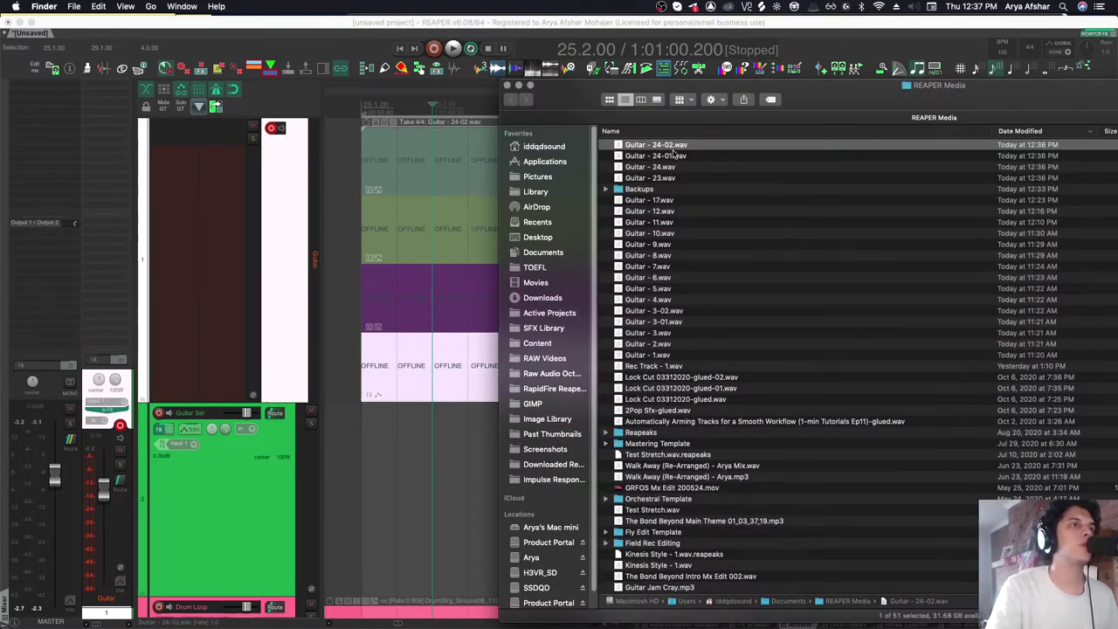
click(441, 424)
key(super+comma)
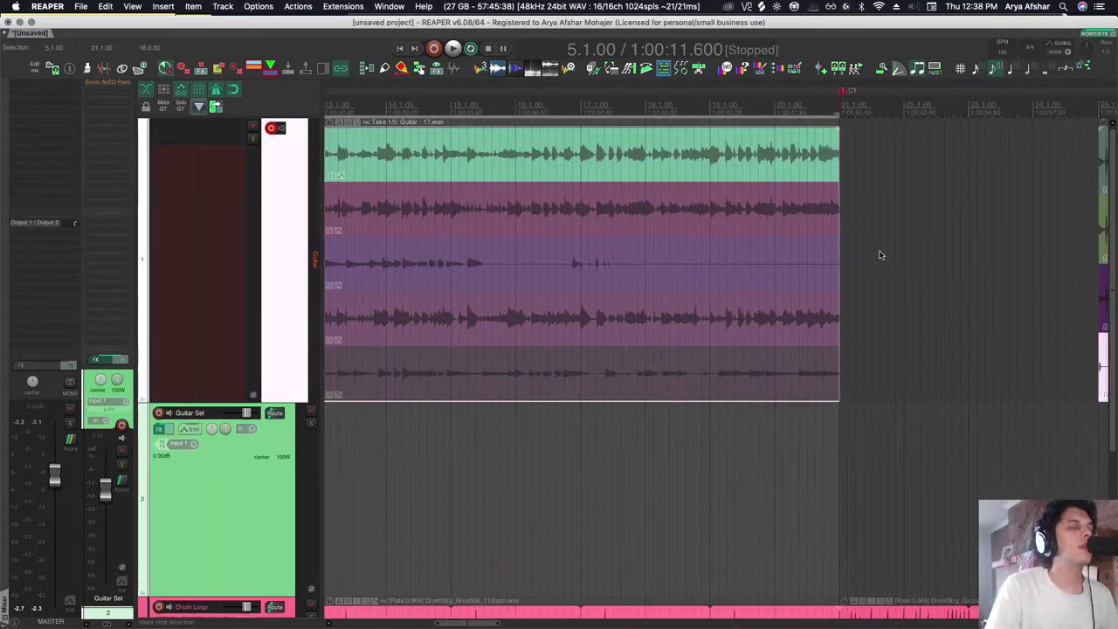
Examine the waveforms of the first Guitar item's takes around the loop's end at 21.1.00 and start at 5.1.00.
scroll(879, 252, right, 1)
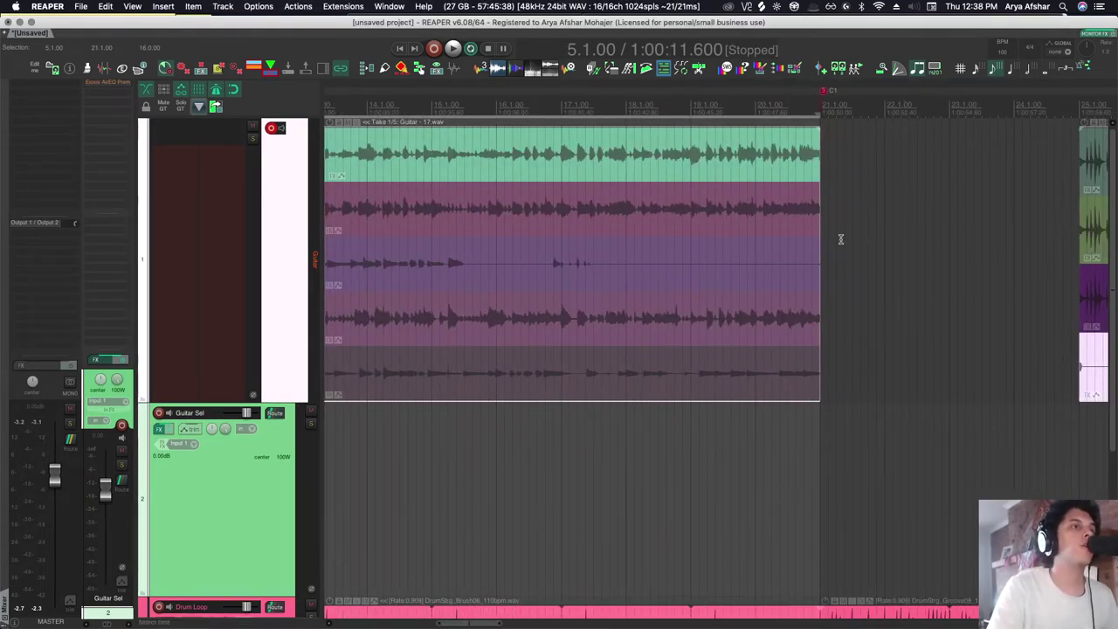
scroll(821, 243, up, 3)
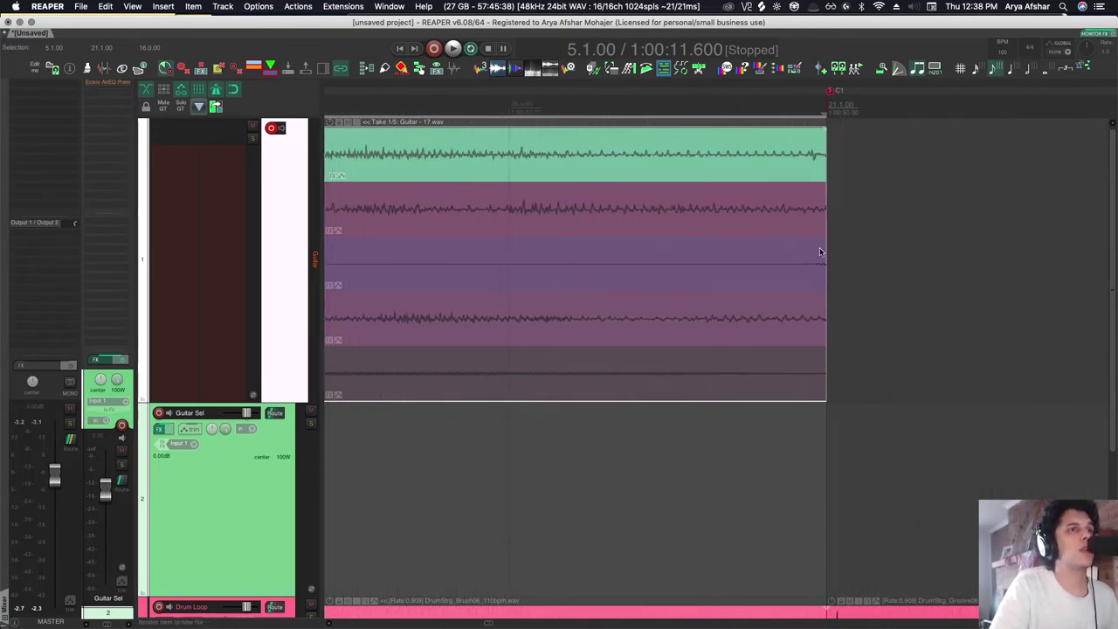
scroll(820, 249, down, 2)
scroll(810, 258, up, 2)
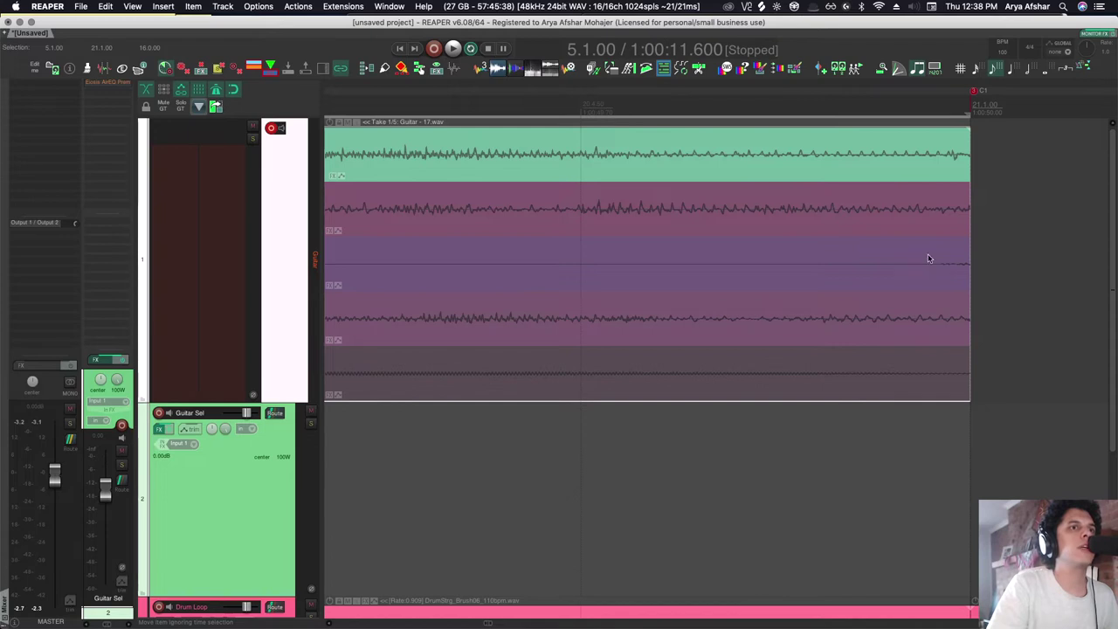
scroll(870, 274, down, 5)
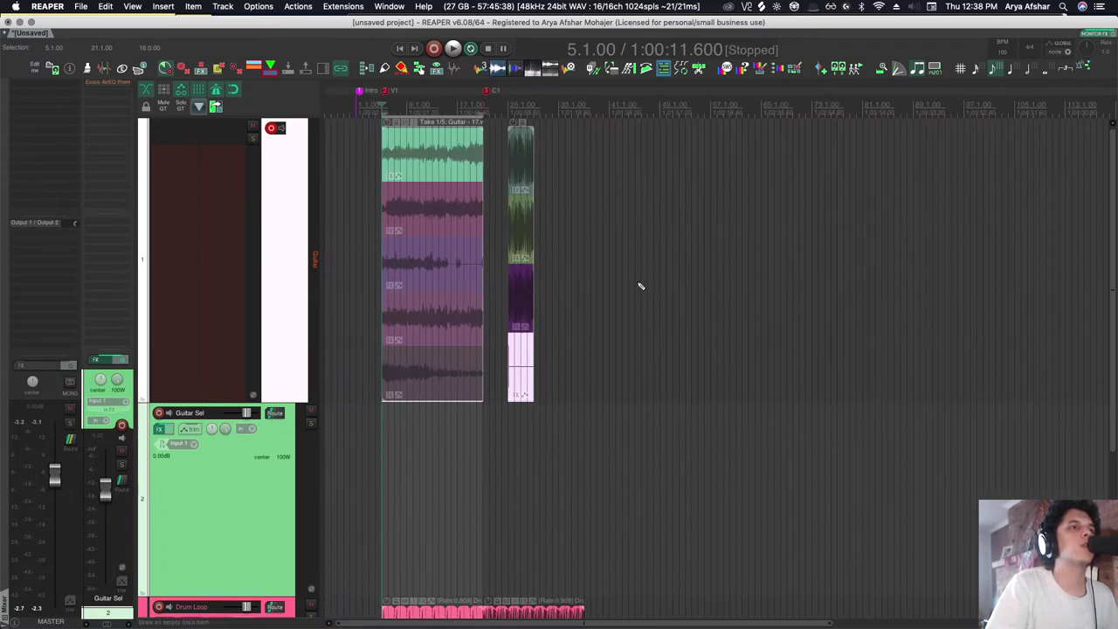
scroll(362, 337, up, 6)
scroll(581, 322, up, 2)
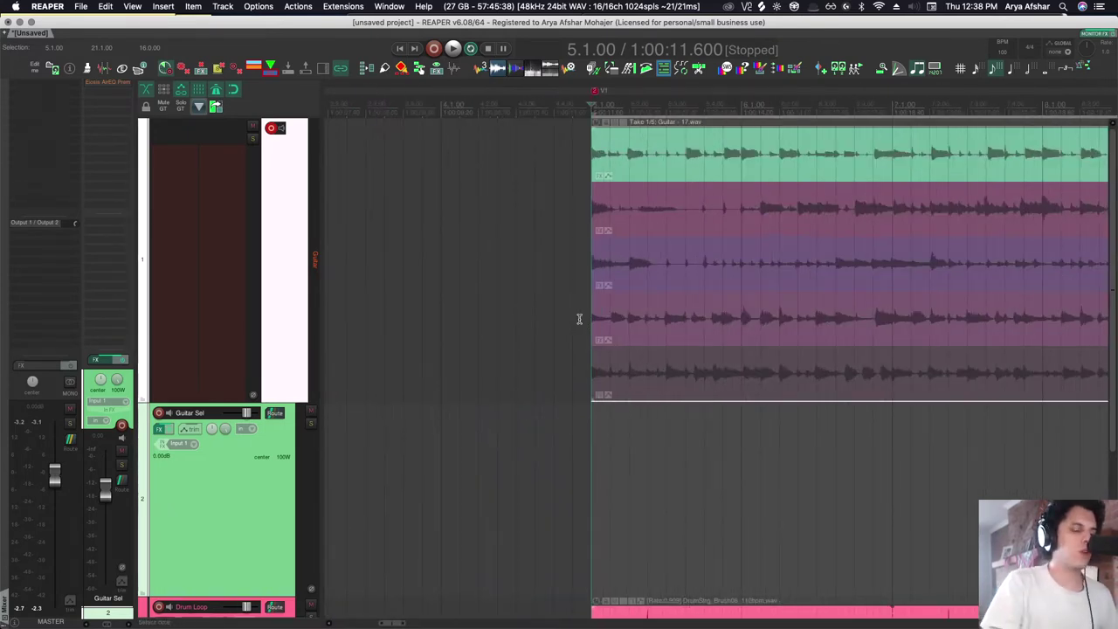
Activate the fourth take of the first Guitar item and extend the item's start ahead of 5.1.00.
key(shift+t)
key(t)
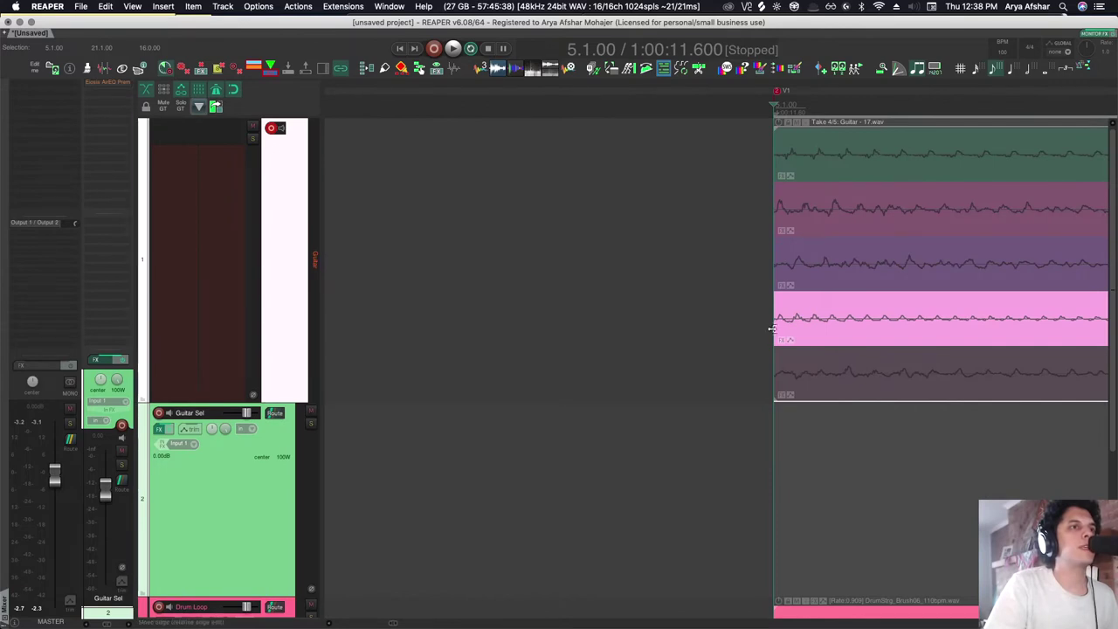
click(772, 329)
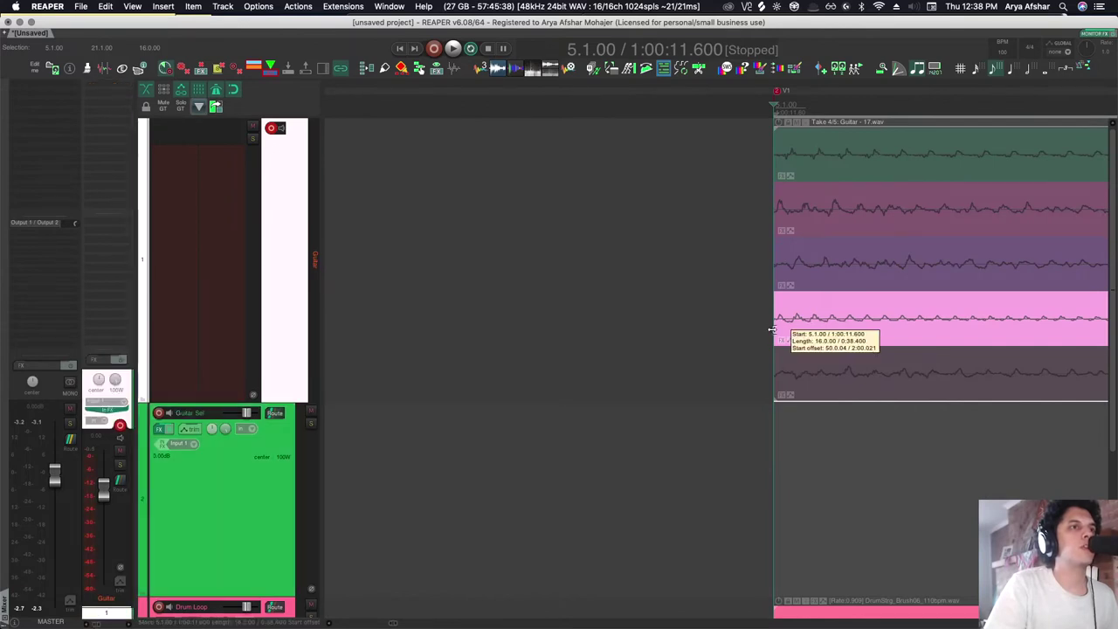
drag(772, 320, 688, 319)
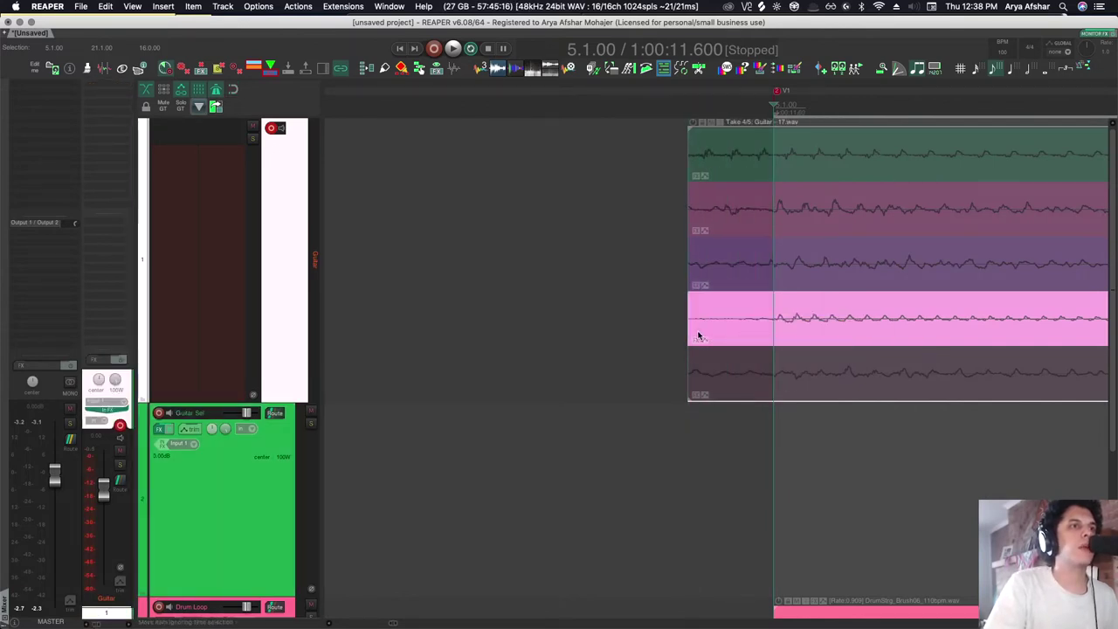
scroll(760, 423, down, 6)
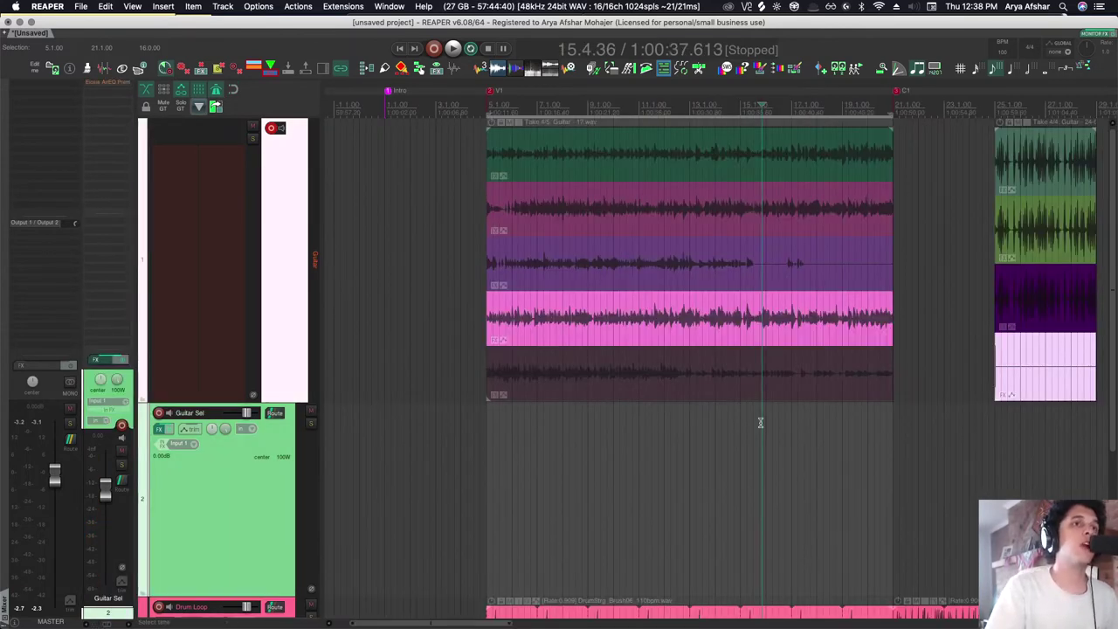
Delete both recorded items from the Guitar track.
scroll(774, 369, down, 3)
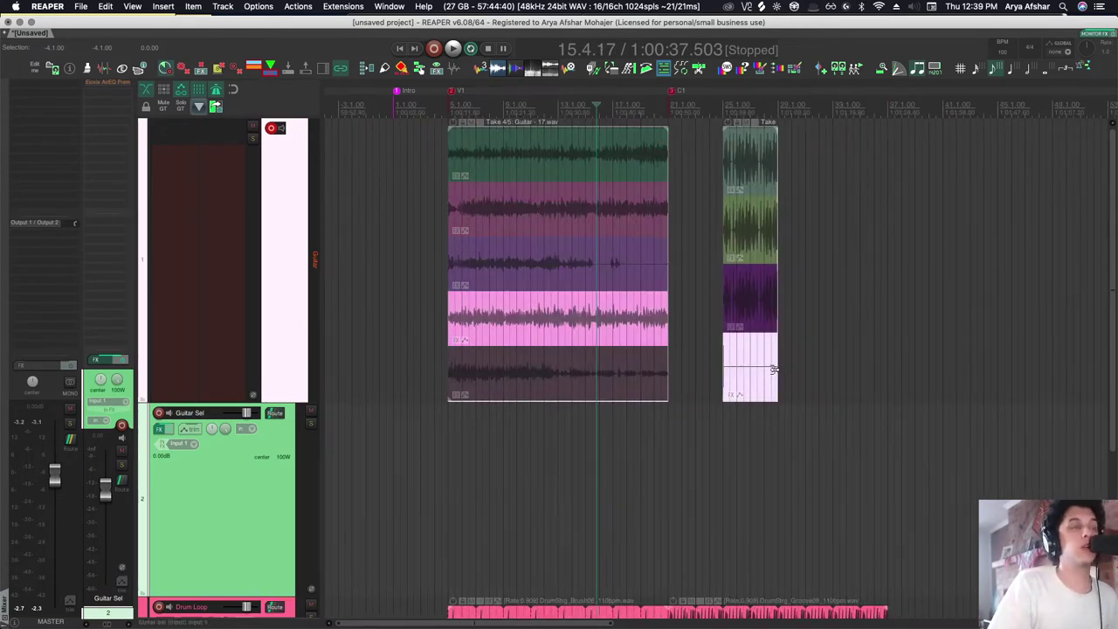
key(Delete)
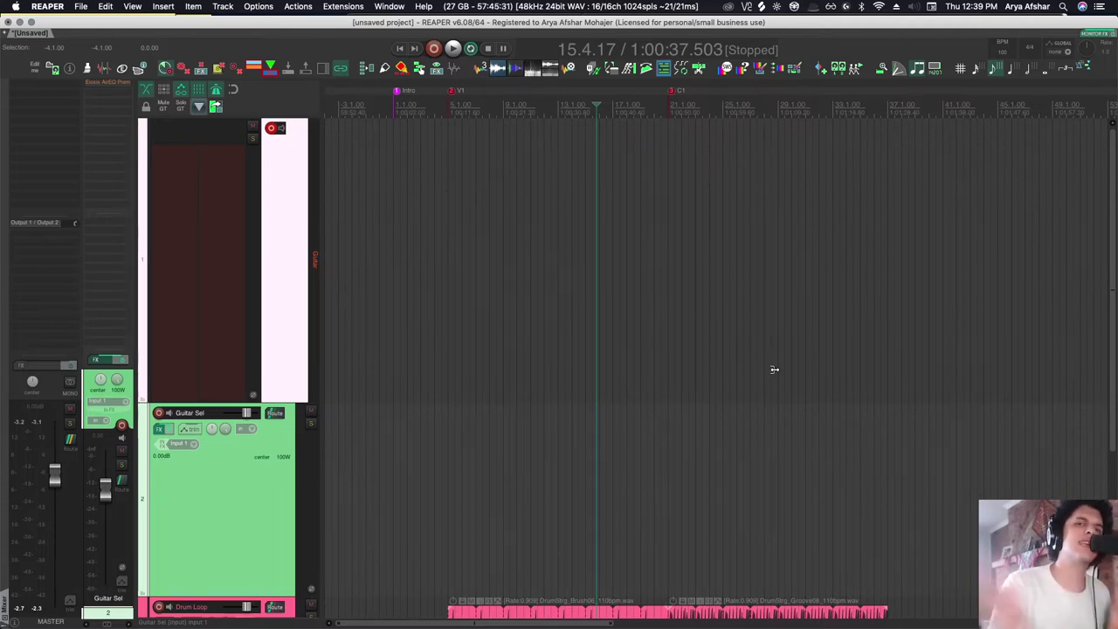
scroll(773, 341, right, 3)
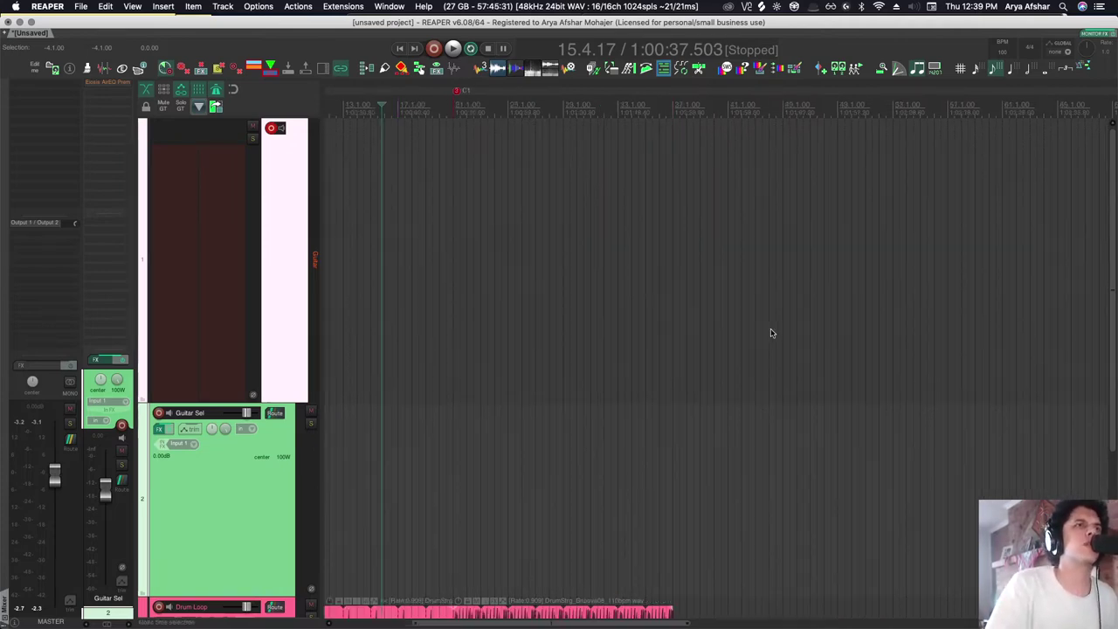
Set the edit cursor to 49.1.00, record a new take on the Guitar track from there, and stop recording.
click(704, 107)
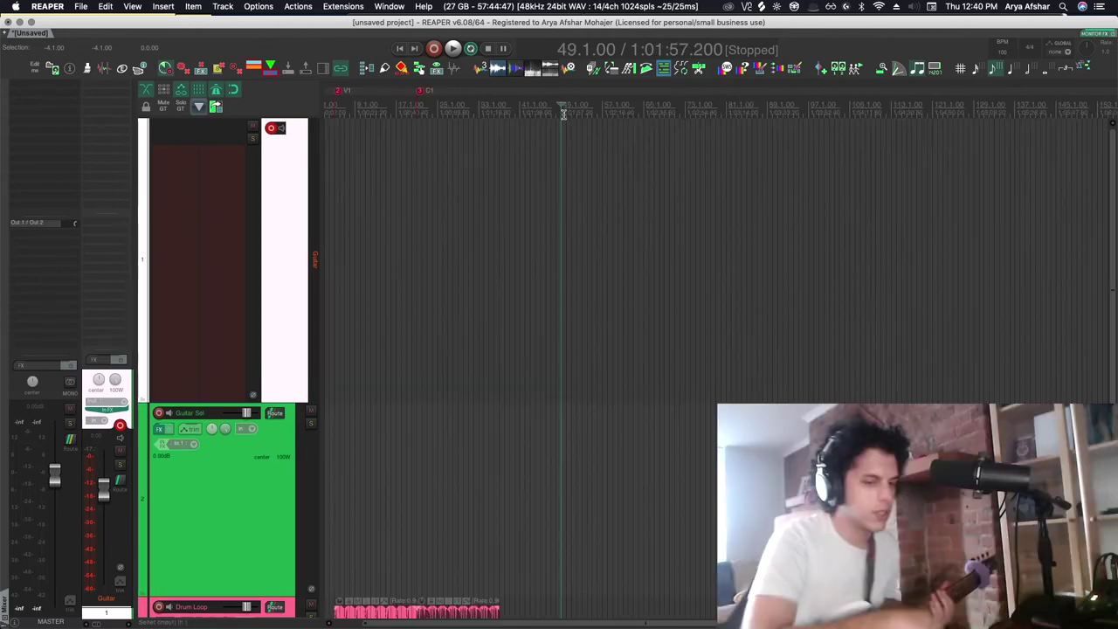
key(ctrl+r)
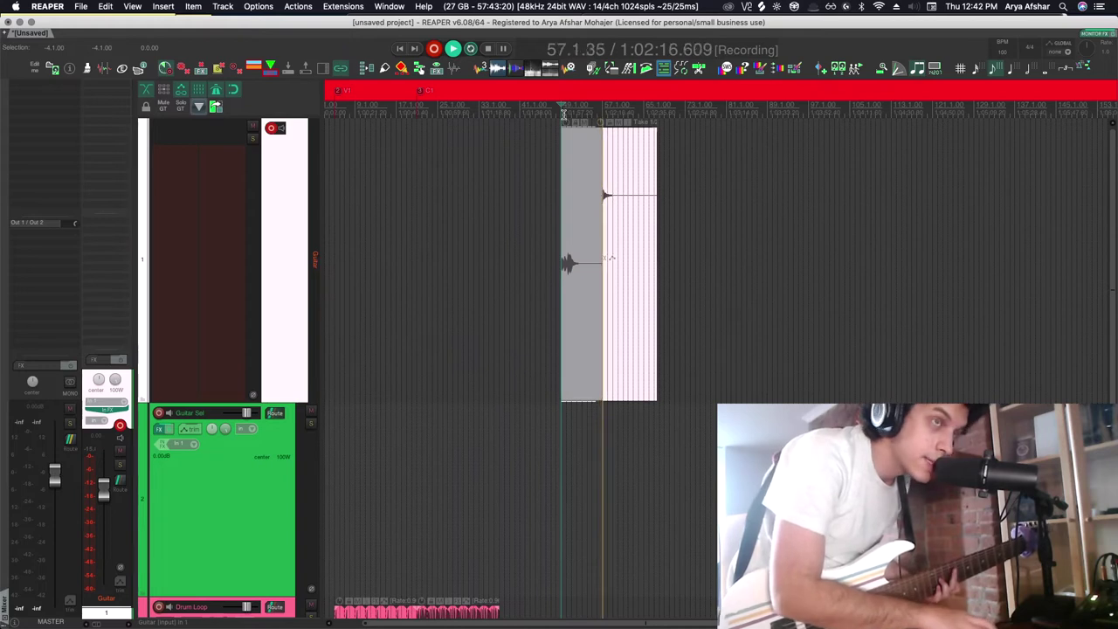
key(space)
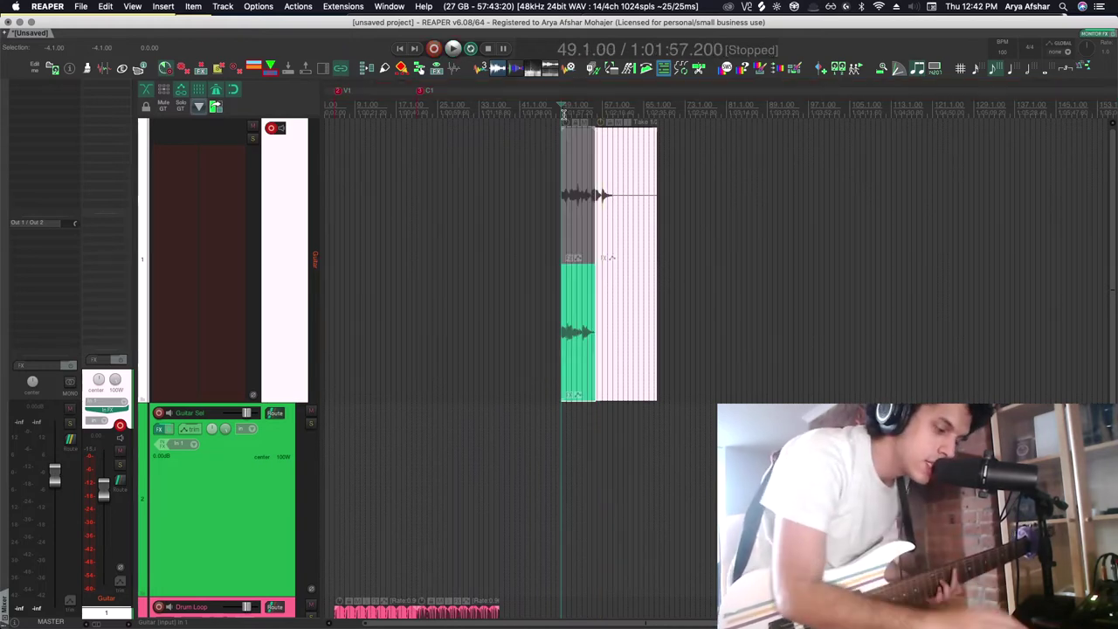
Start another recording on the Guitar track and search the actions for "transport stop dele".
key(super+r)
key(shift+slash)
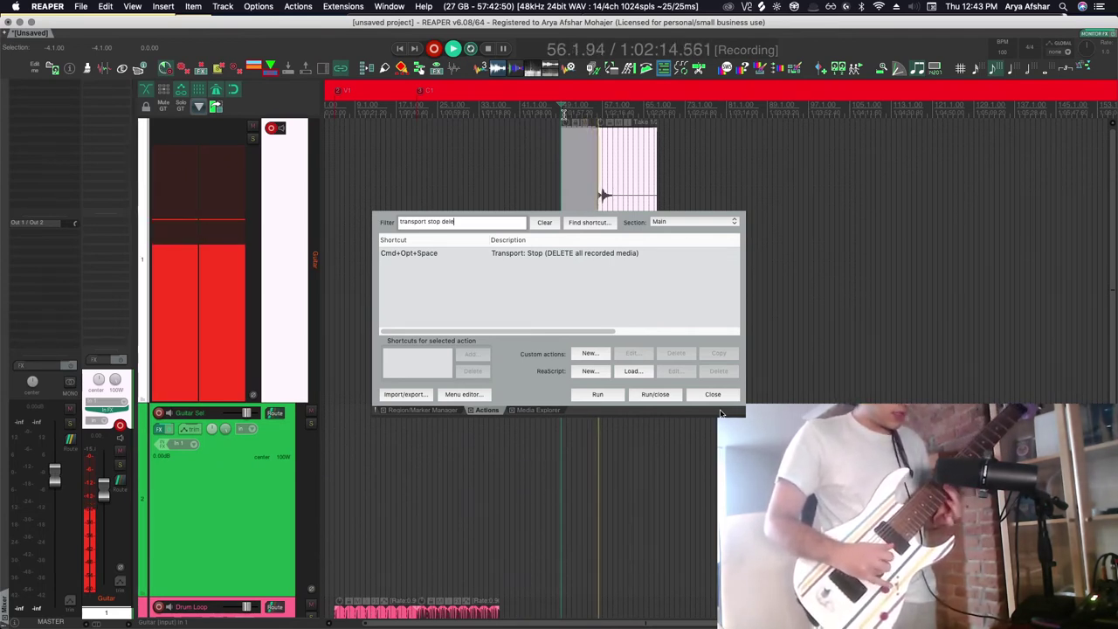
key(Escape)
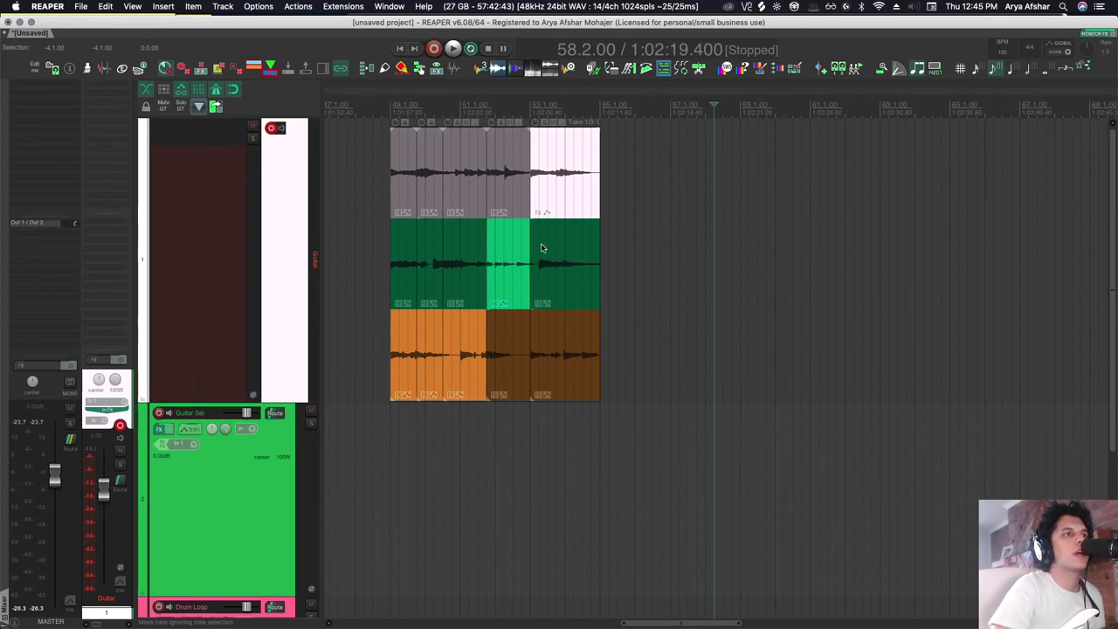
Split the Guitar items at 54.1.00 and 51.1.00 and comp the segments by activating different takes, ending with the third take in the last segment.
click(566, 173)
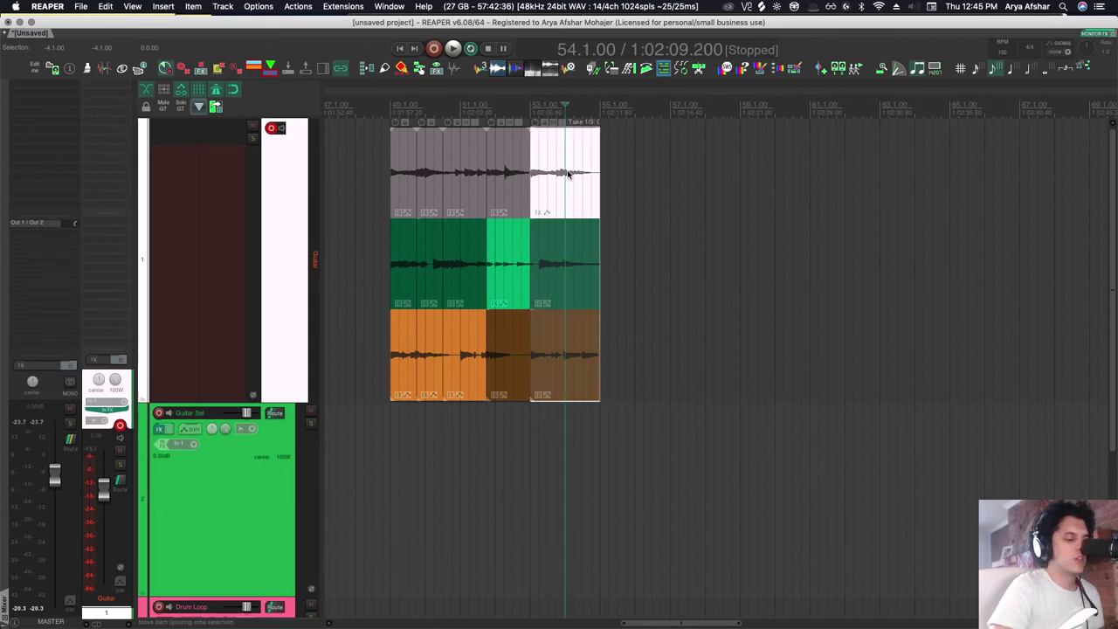
click(463, 166)
click(406, 171)
click(431, 276)
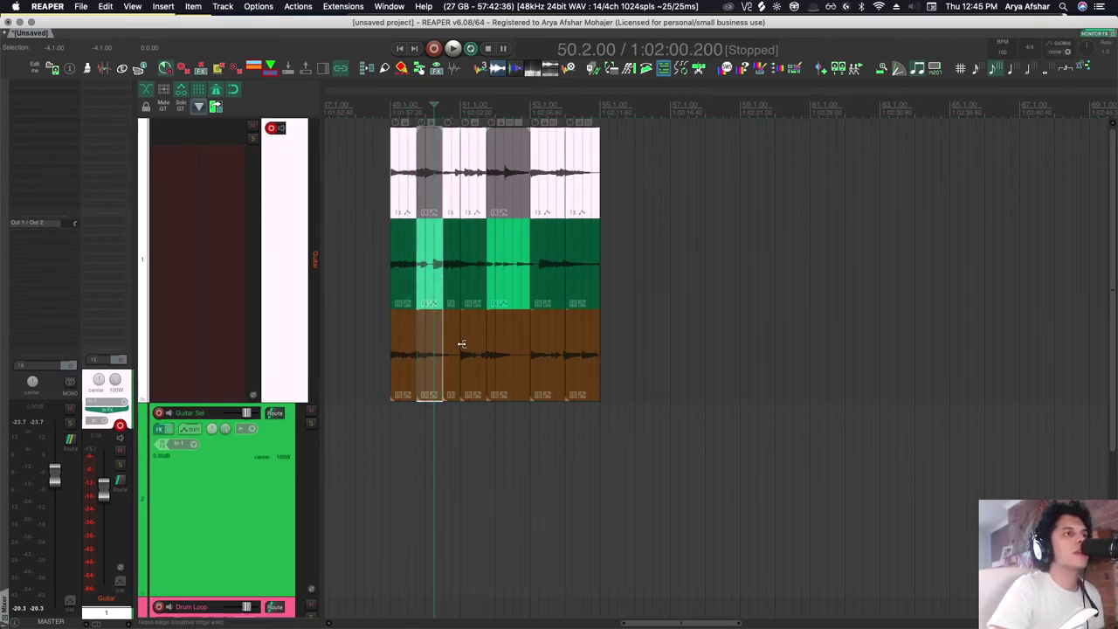
click(451, 349)
click(572, 350)
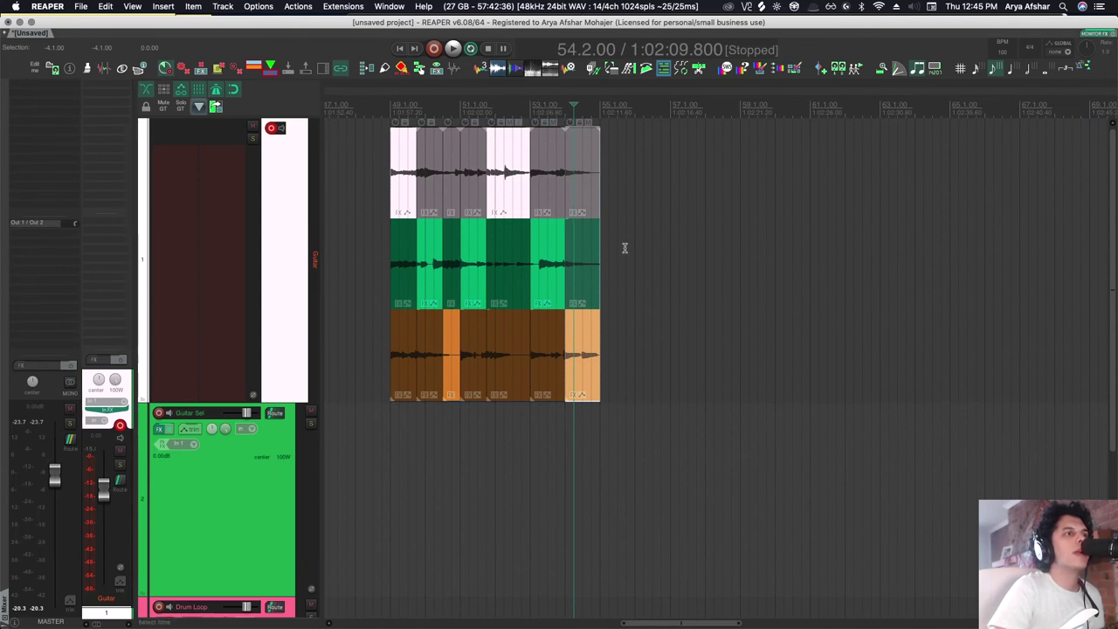
Select all comped Guitar segments and lock them to their active takes.
drag(358, 135, 700, 320)
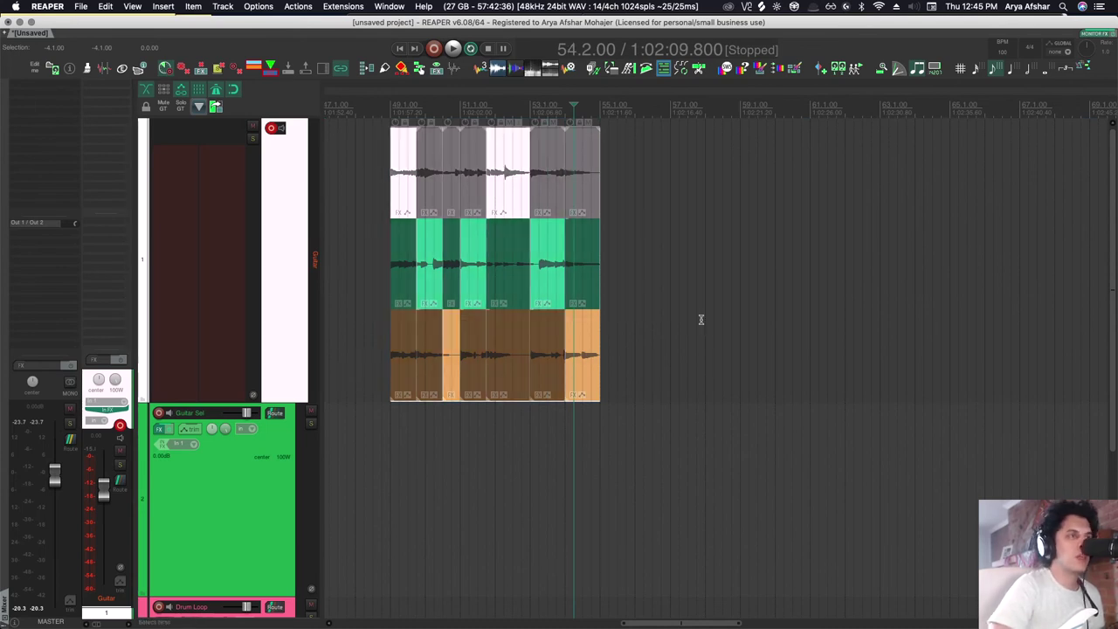
right_click(416, 179)
mouse_move(524, 257)
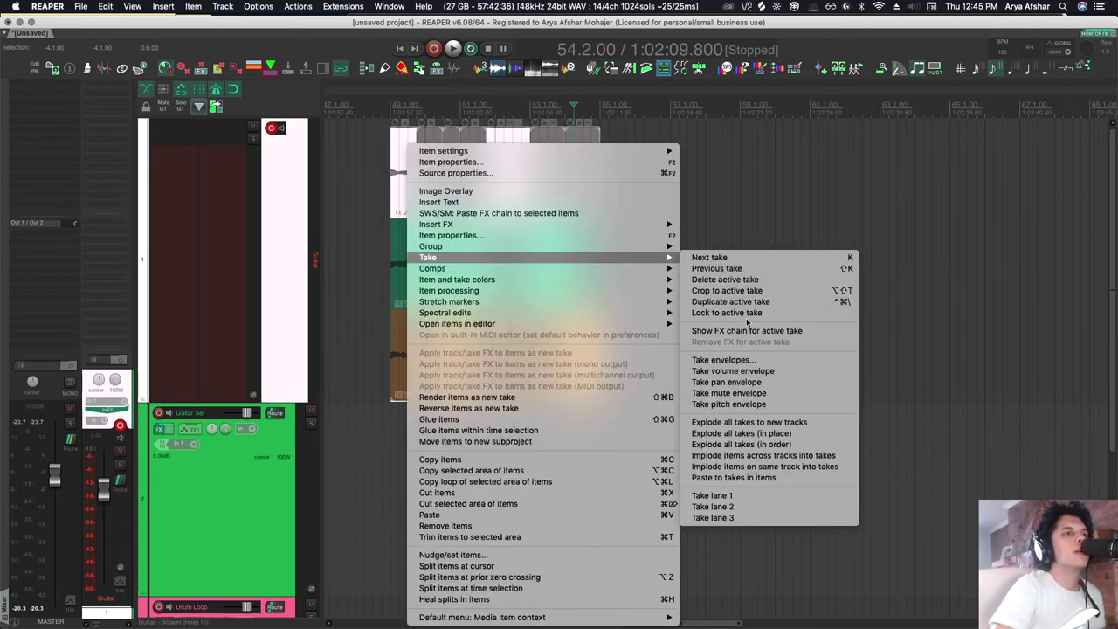
click(745, 313)
Try to activate other takes in several of the locked Guitar segments.
click(390, 436)
click(432, 351)
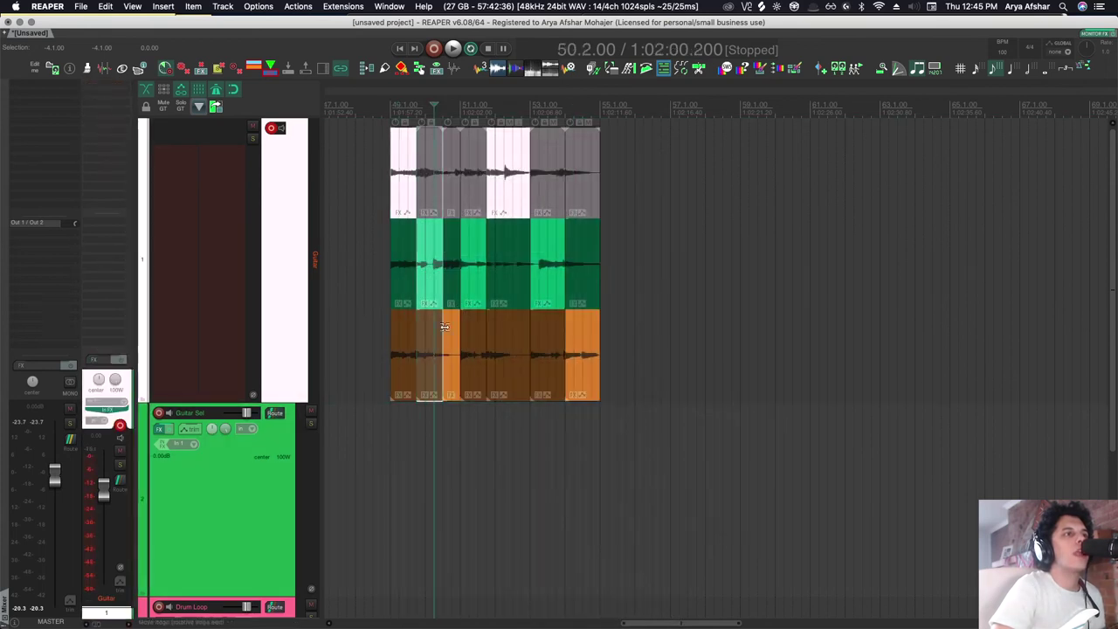
click(451, 281)
click(482, 358)
click(469, 187)
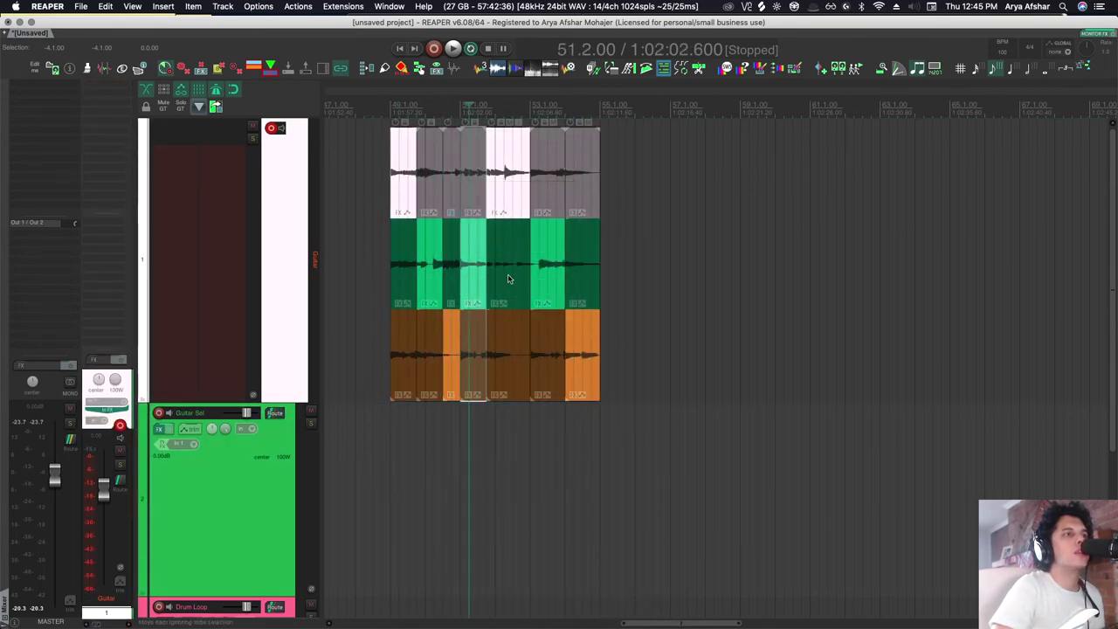
click(512, 278)
click(548, 255)
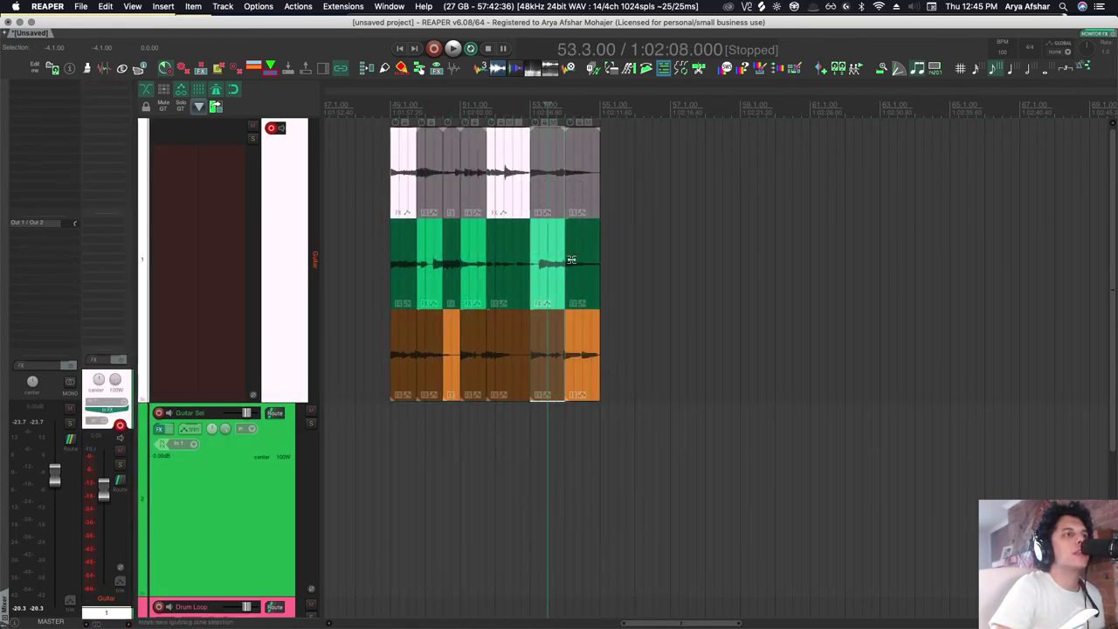
click(555, 373)
Select all Guitar segments and duplicate their active takes to gather the comp in a fourth take lane.
click(669, 306)
drag(367, 137, 619, 366)
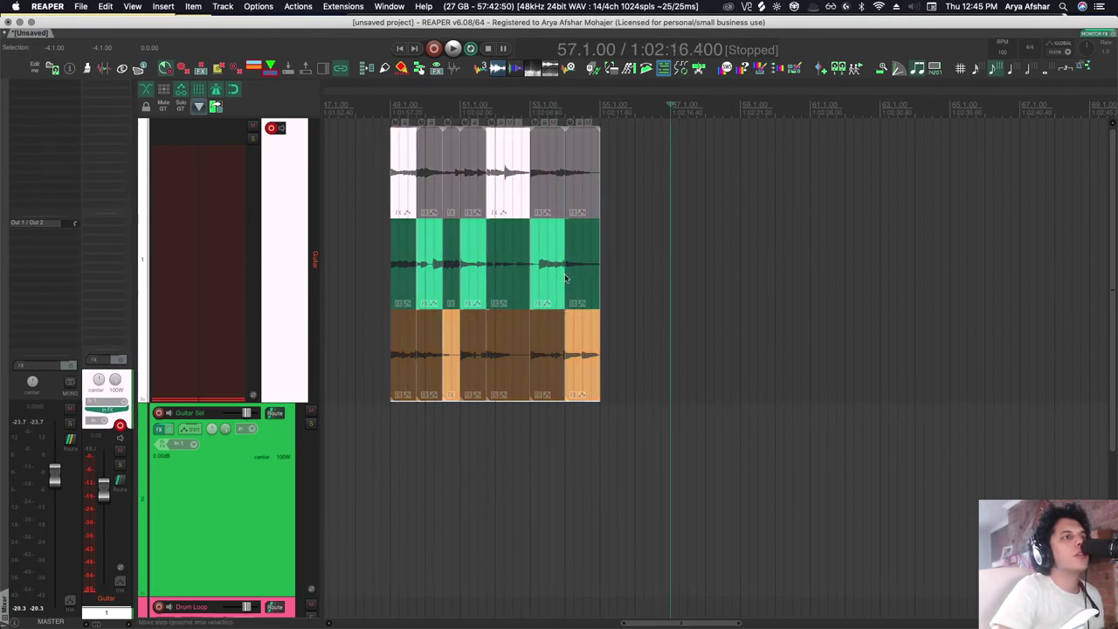
right_click(407, 169)
mouse_move(628, 257)
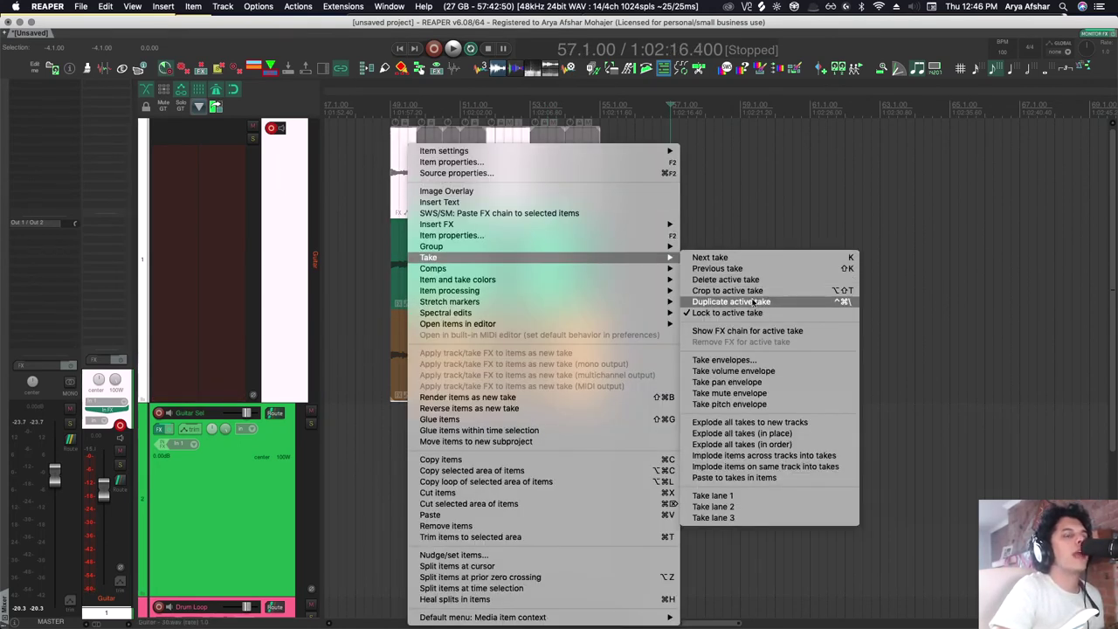
click(753, 301)
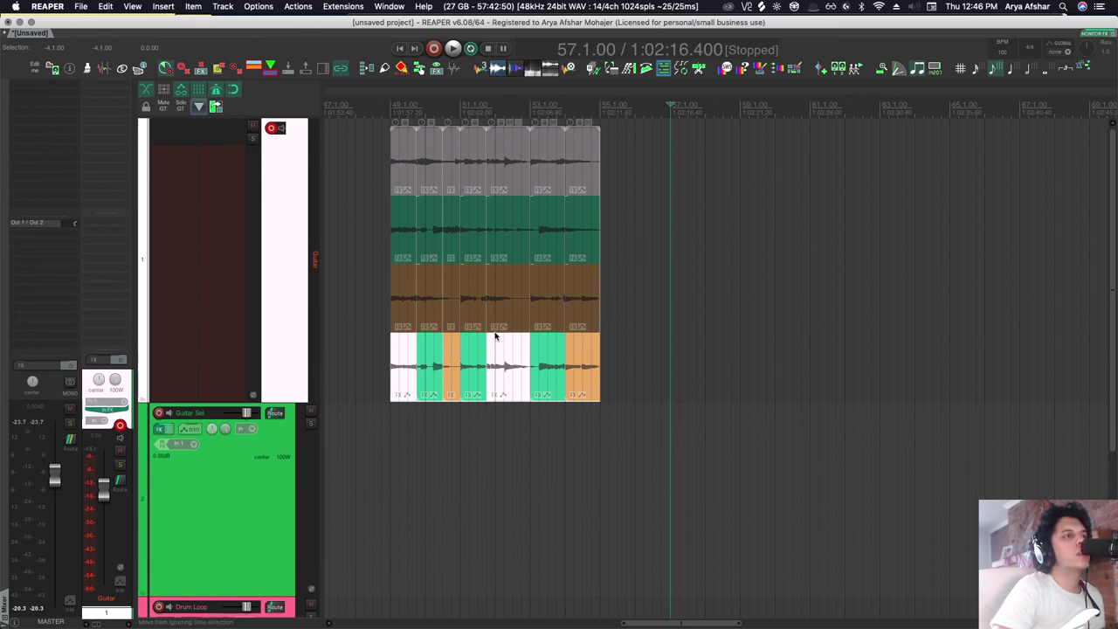
scroll(424, 364, up, 4)
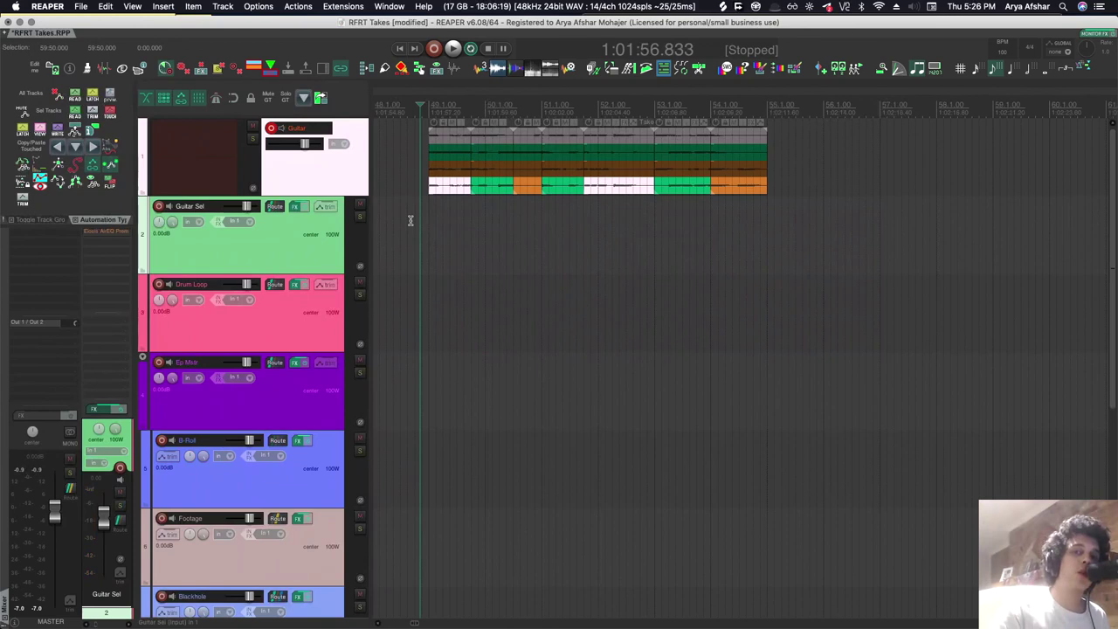